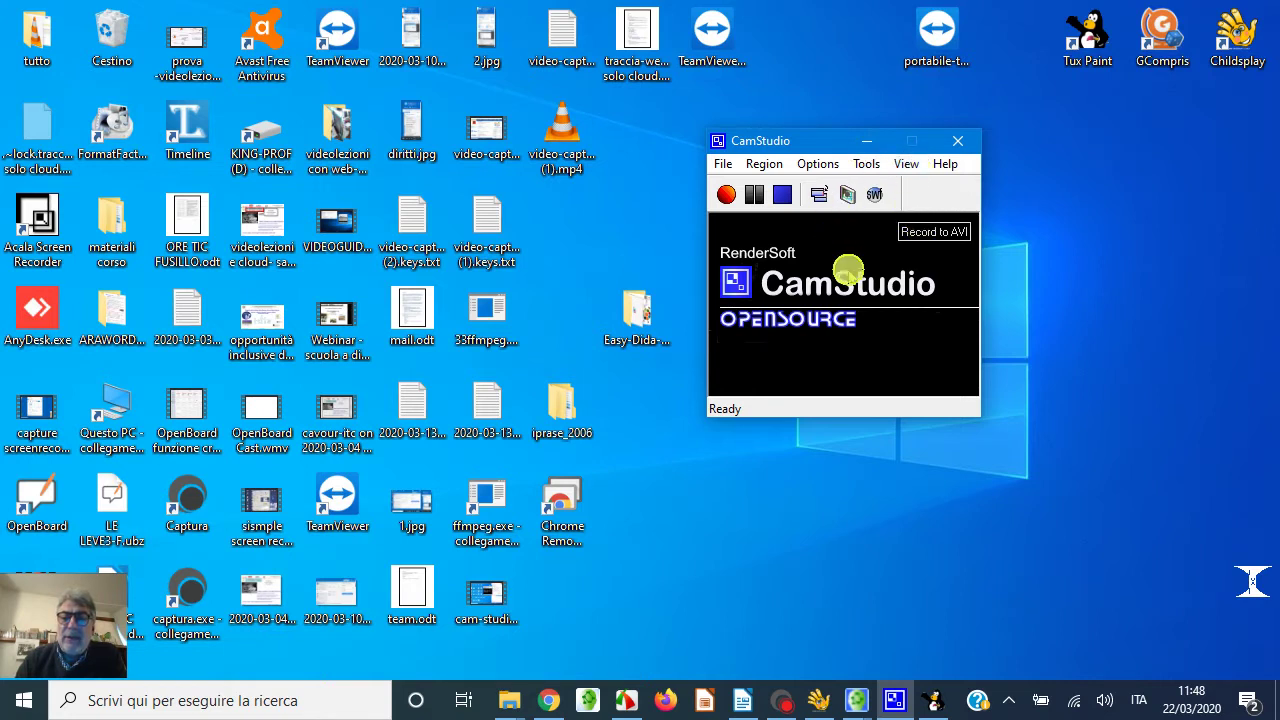
# Step: Switch the CamStudio window to Compact View and shift it slightly upward on the desktop
pyautogui.click(910, 165)
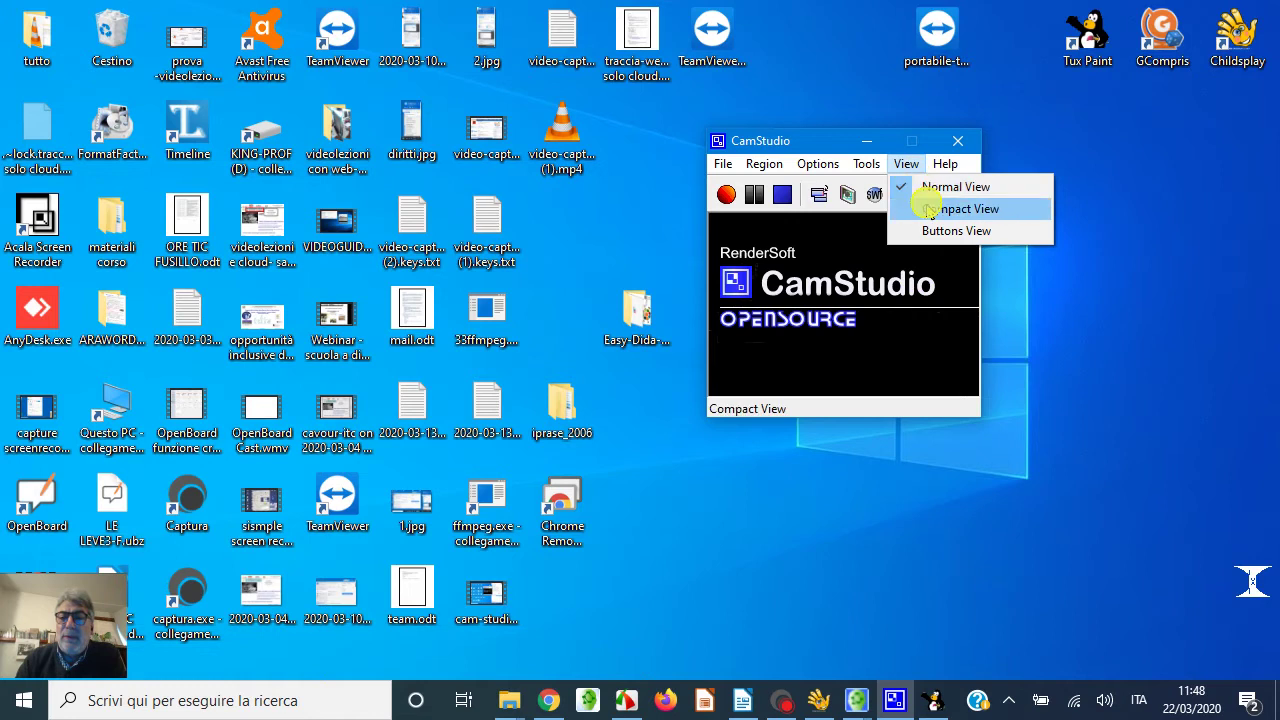
pyautogui.click(925, 209)
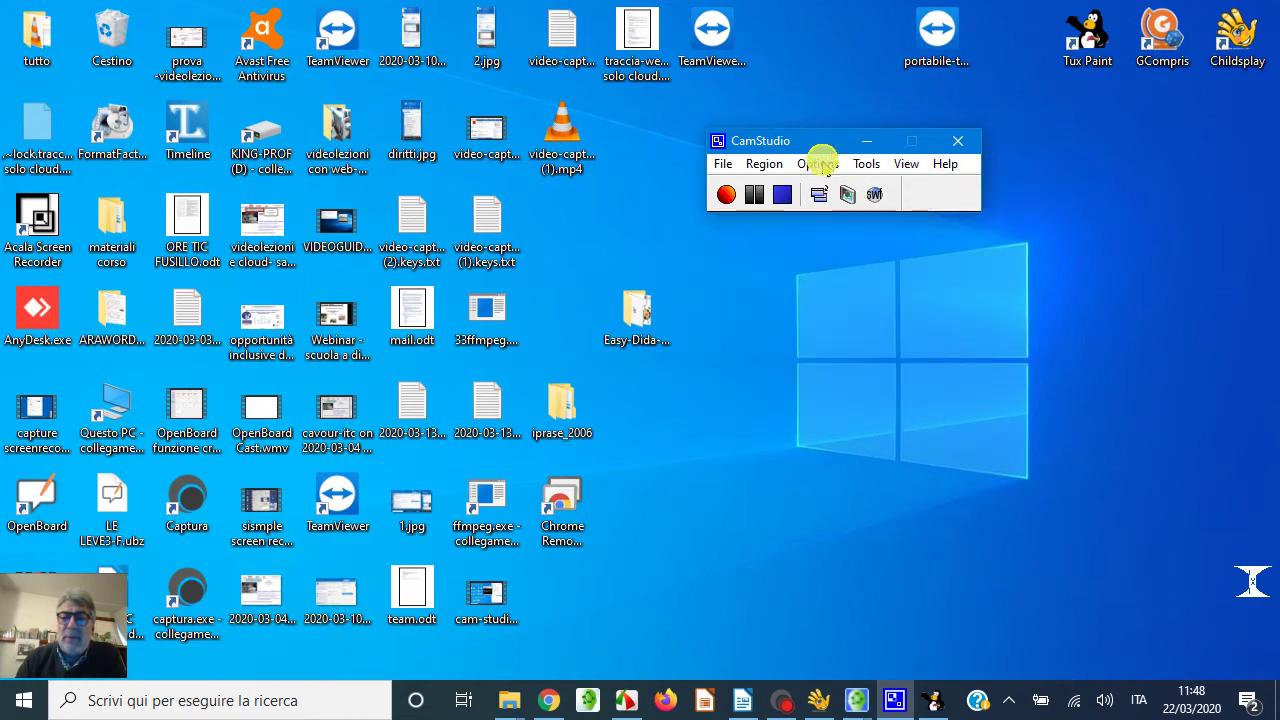
pyautogui.moveTo(820, 142); pyautogui.dragTo(831, 128)
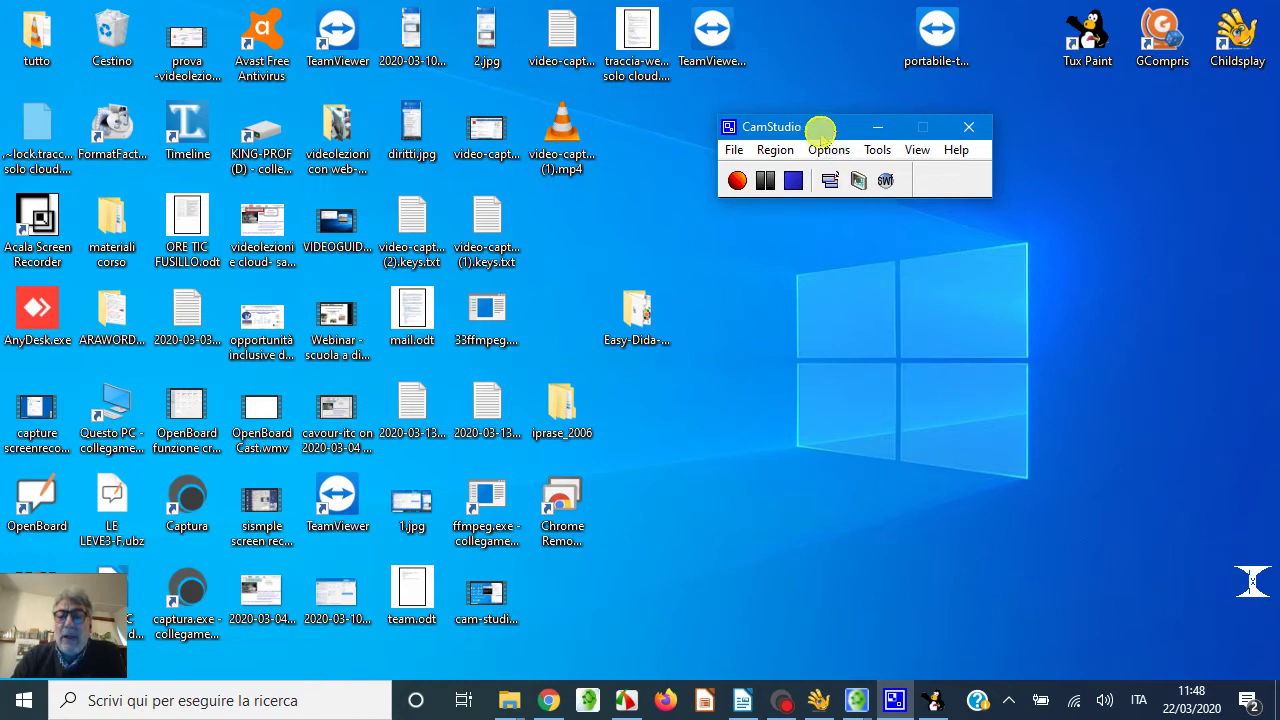
pyautogui.moveTo(820, 127); pyautogui.dragTo(843, 116)
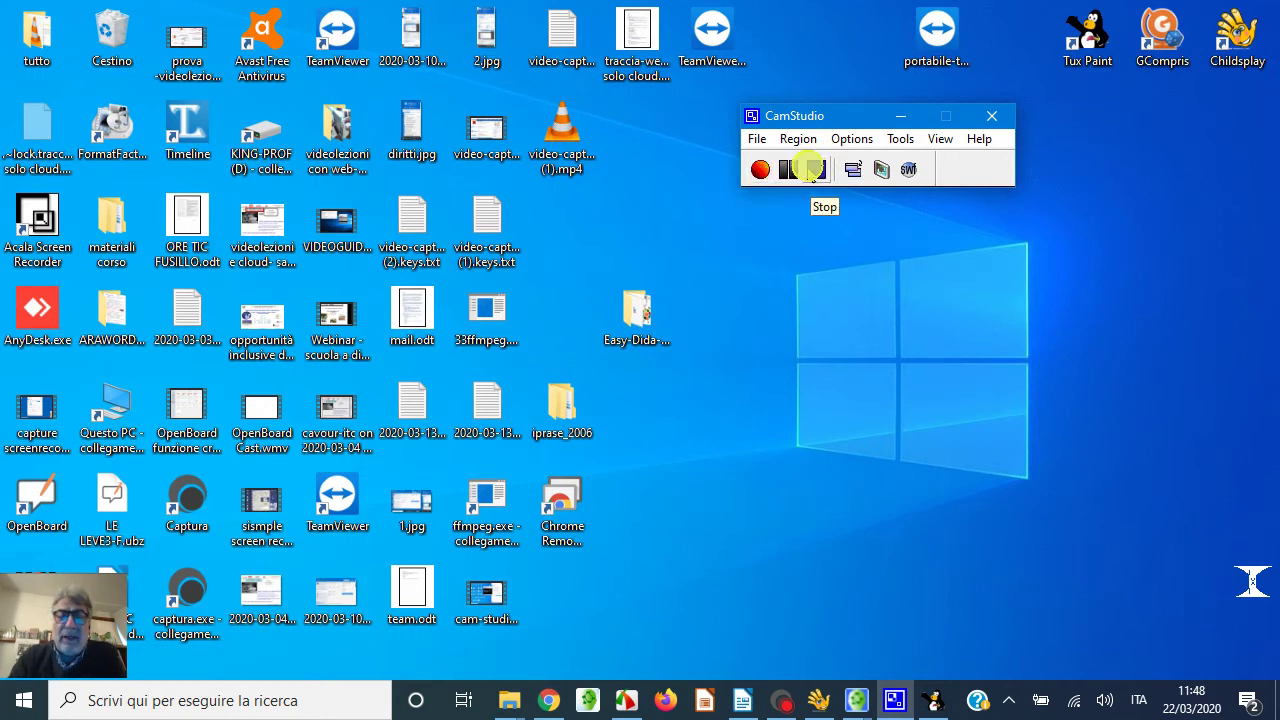
pyautogui.click(759, 141)
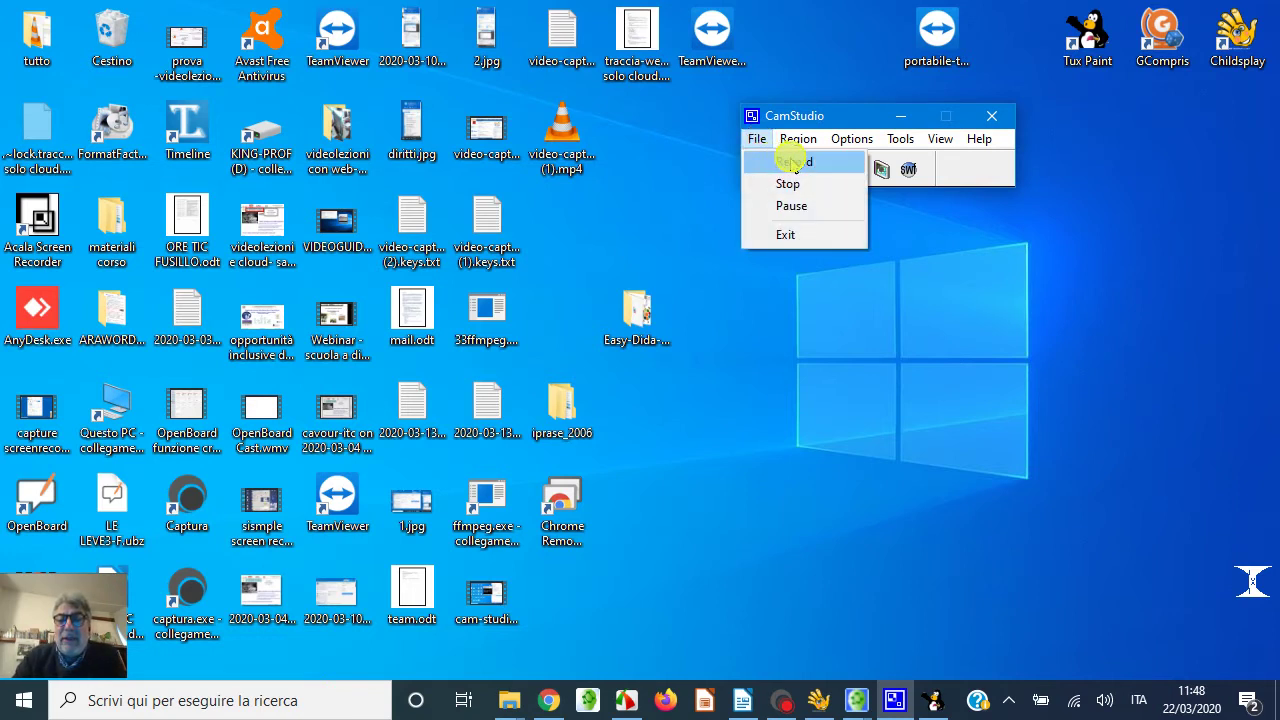
pyautogui.moveTo(797, 140)
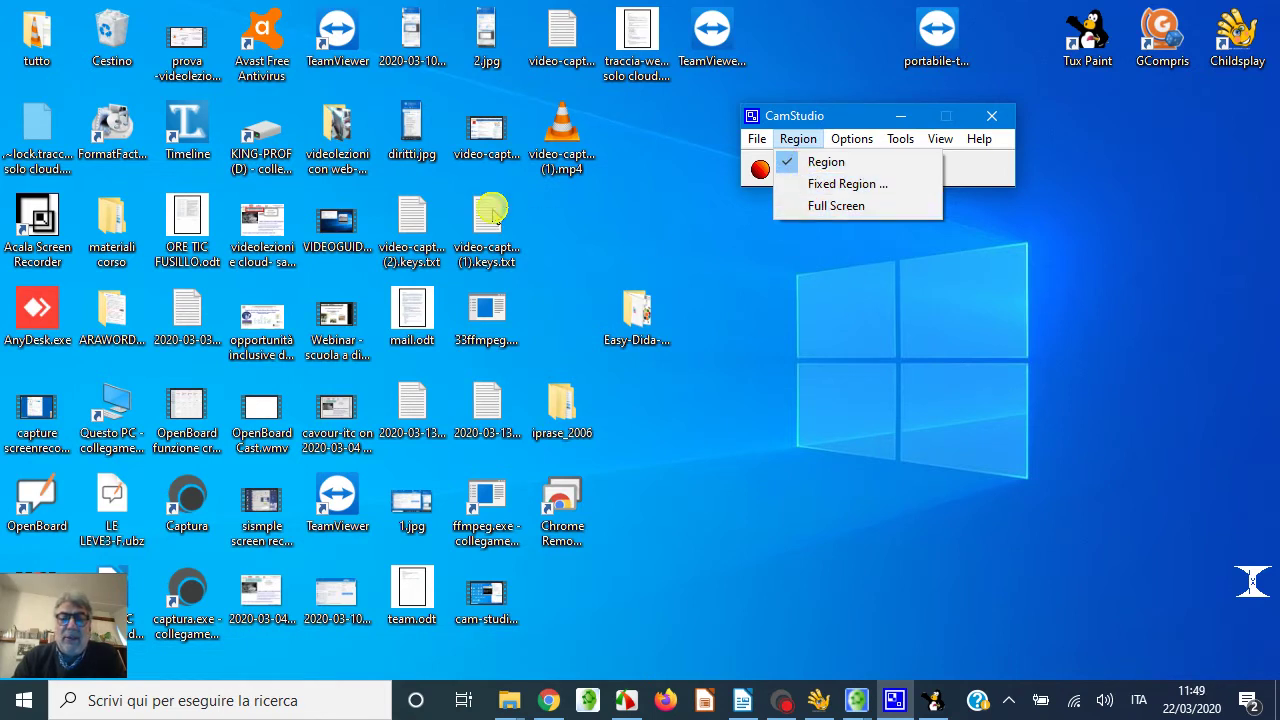
pyautogui.click(884, 233)
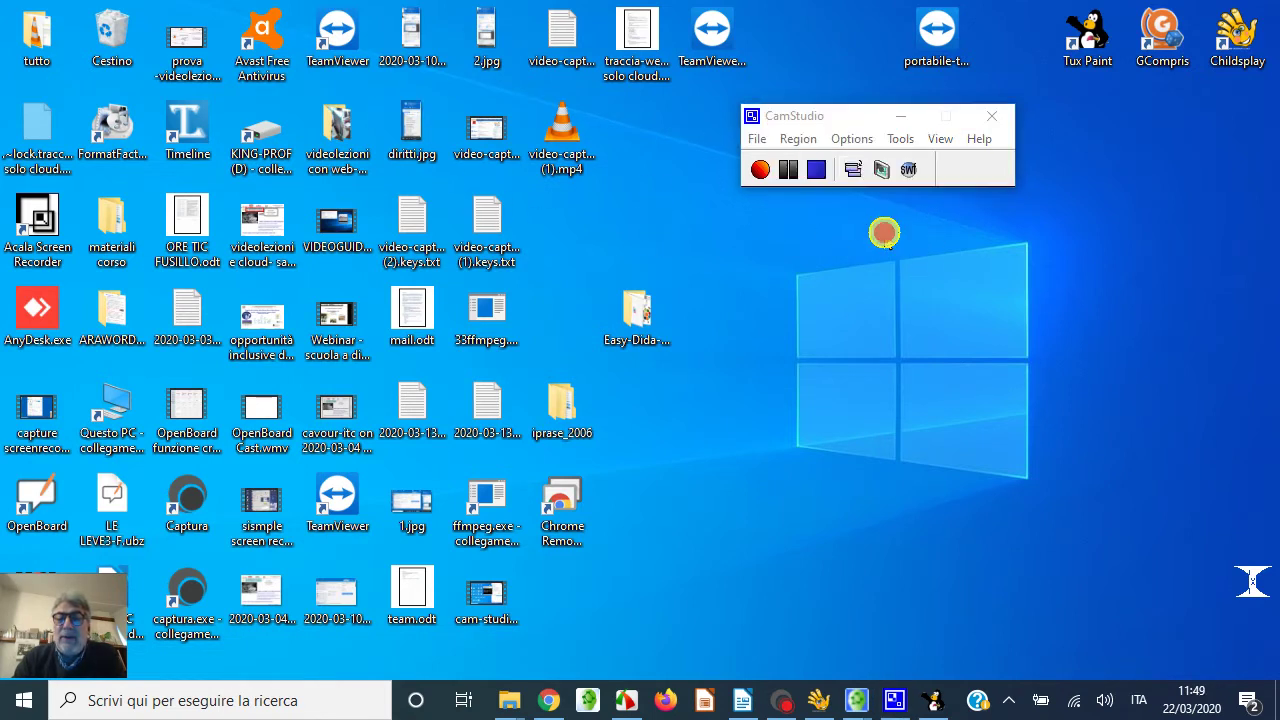
# Step: Set the recording's cursor highlight colour to light green in the cursor options, keeping the circle shape
pyautogui.click(851, 138)
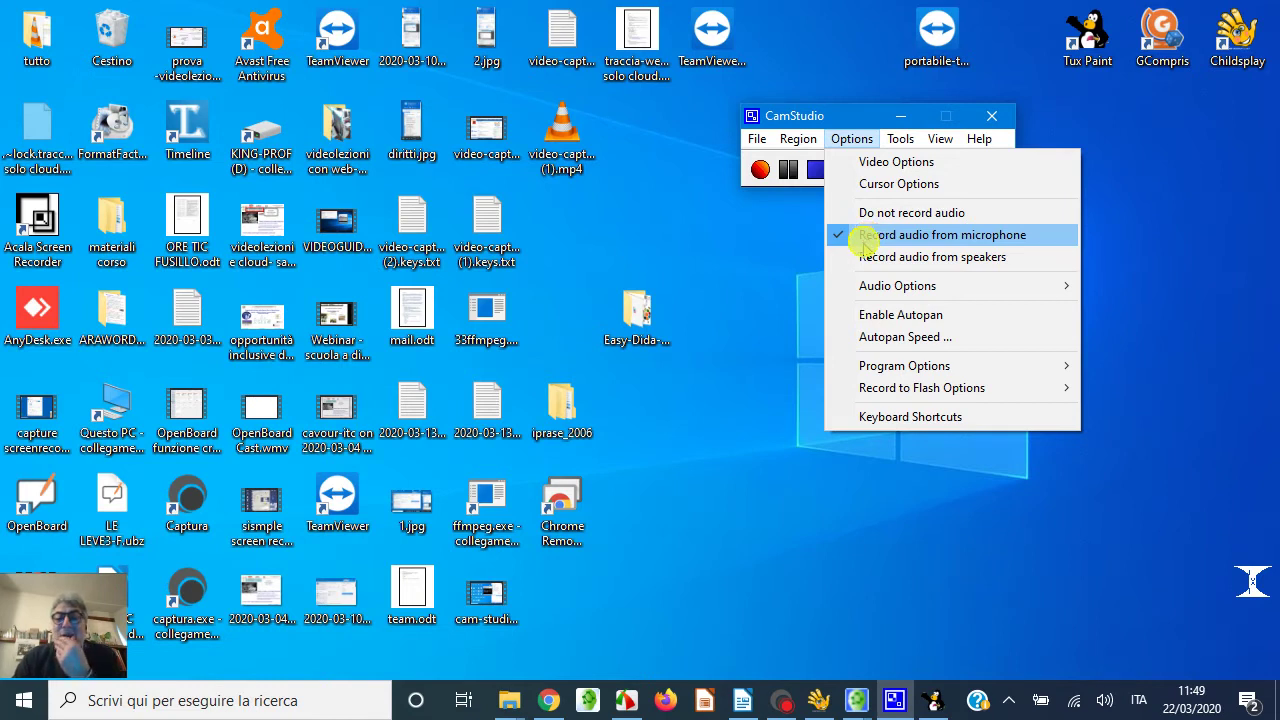
pyautogui.click(849, 184)
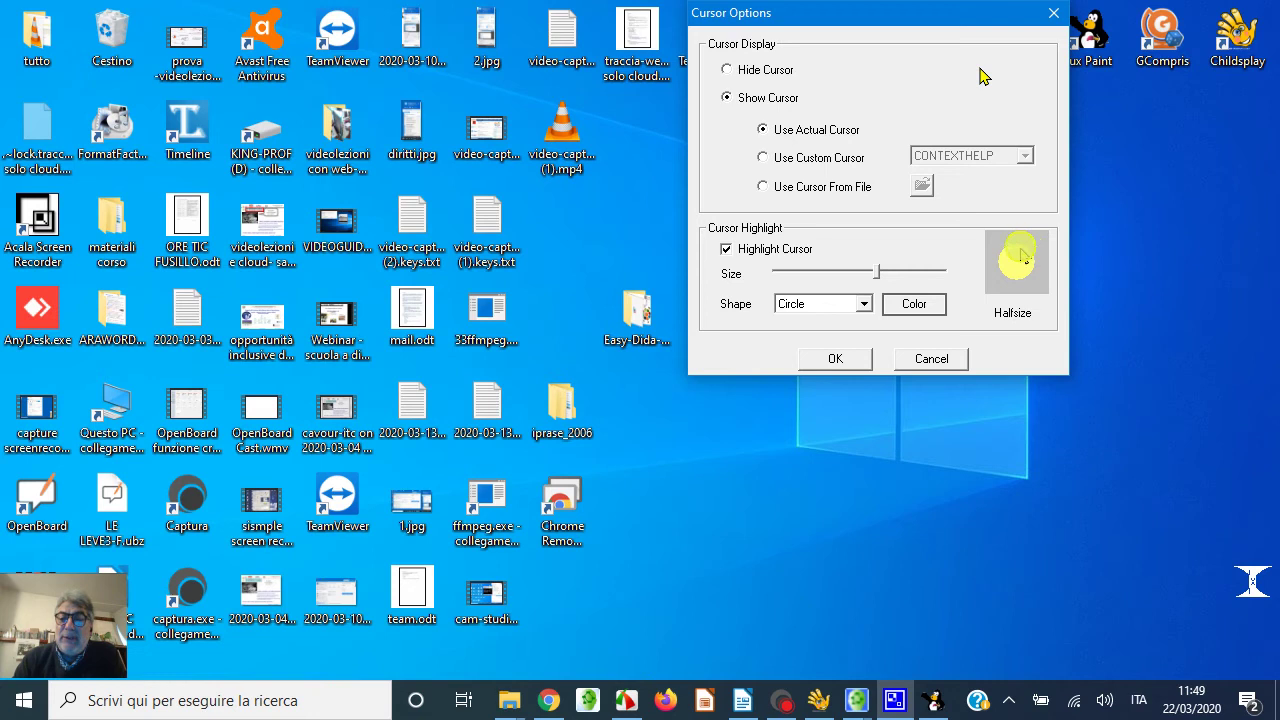
pyautogui.click(923, 298)
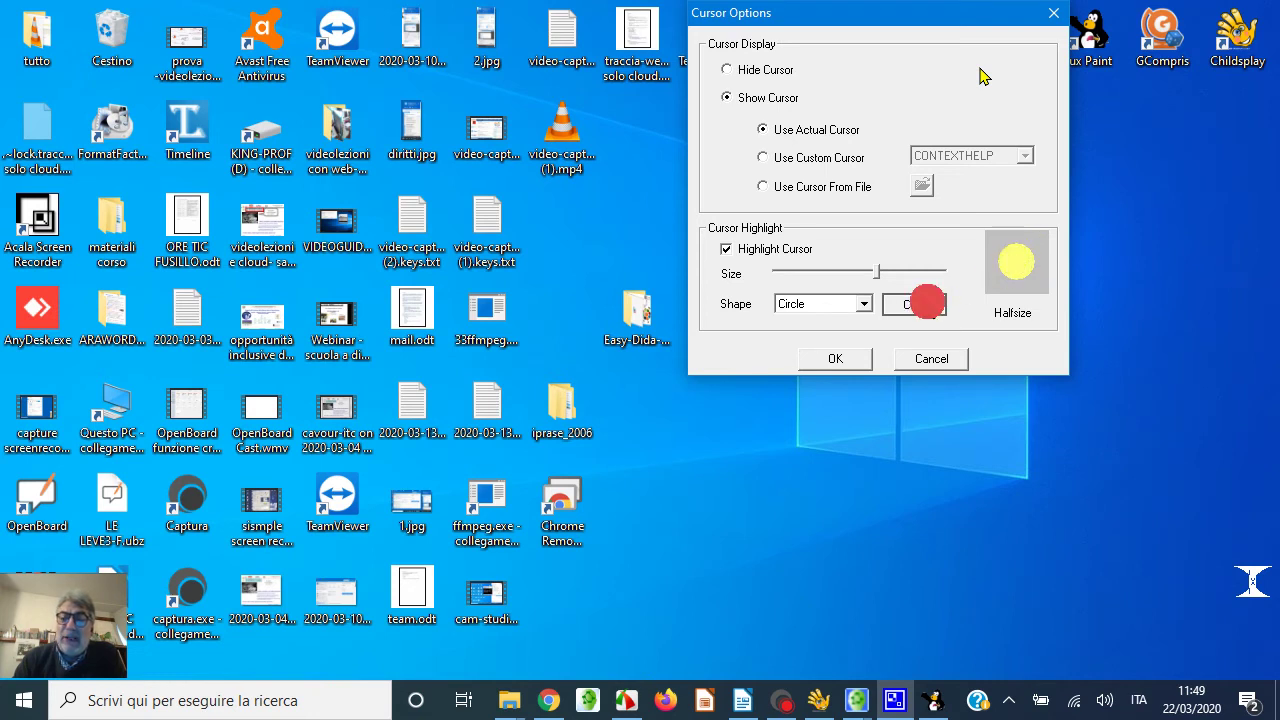
pyautogui.click(654, 101)
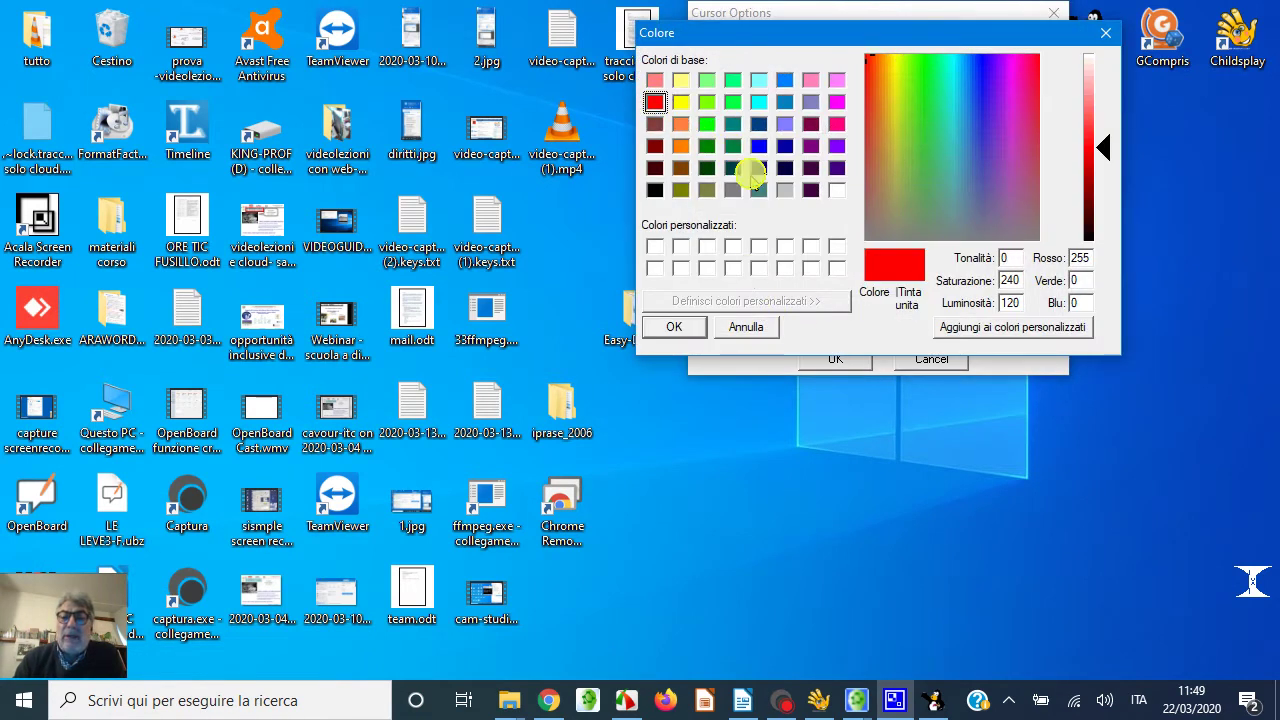
pyautogui.click(810, 79)
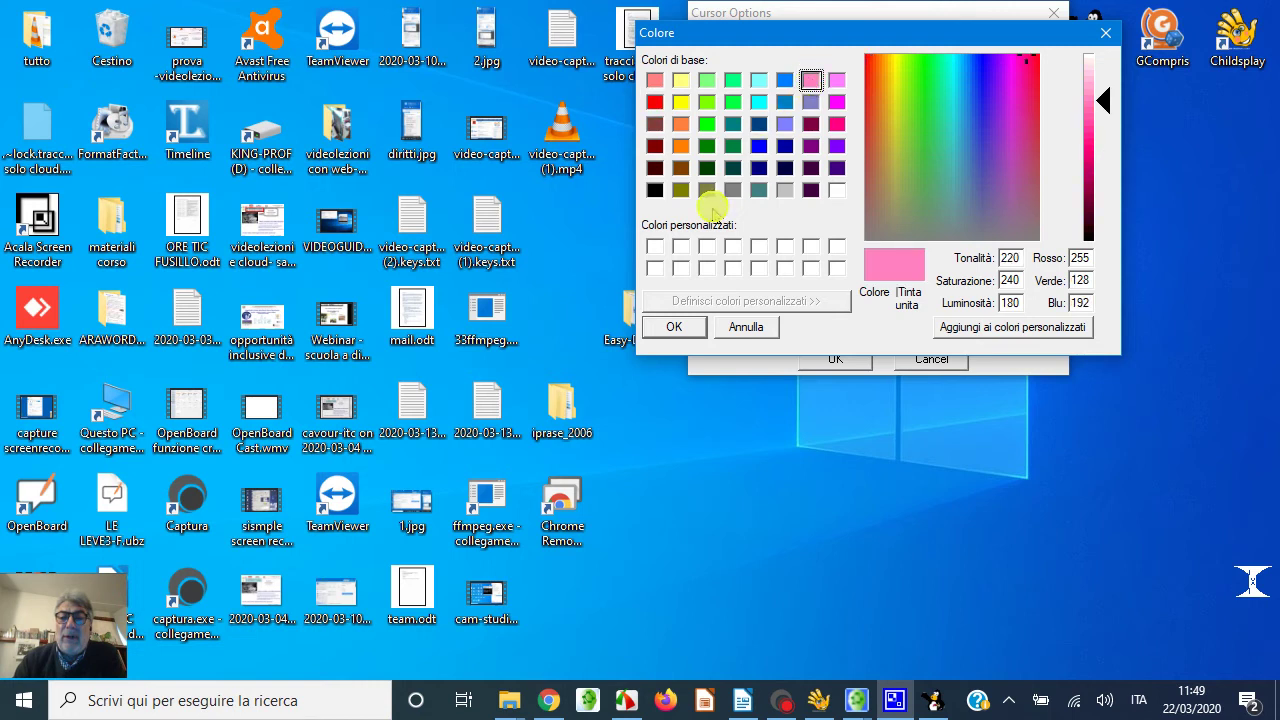
pyautogui.click(707, 80)
pyautogui.click(673, 326)
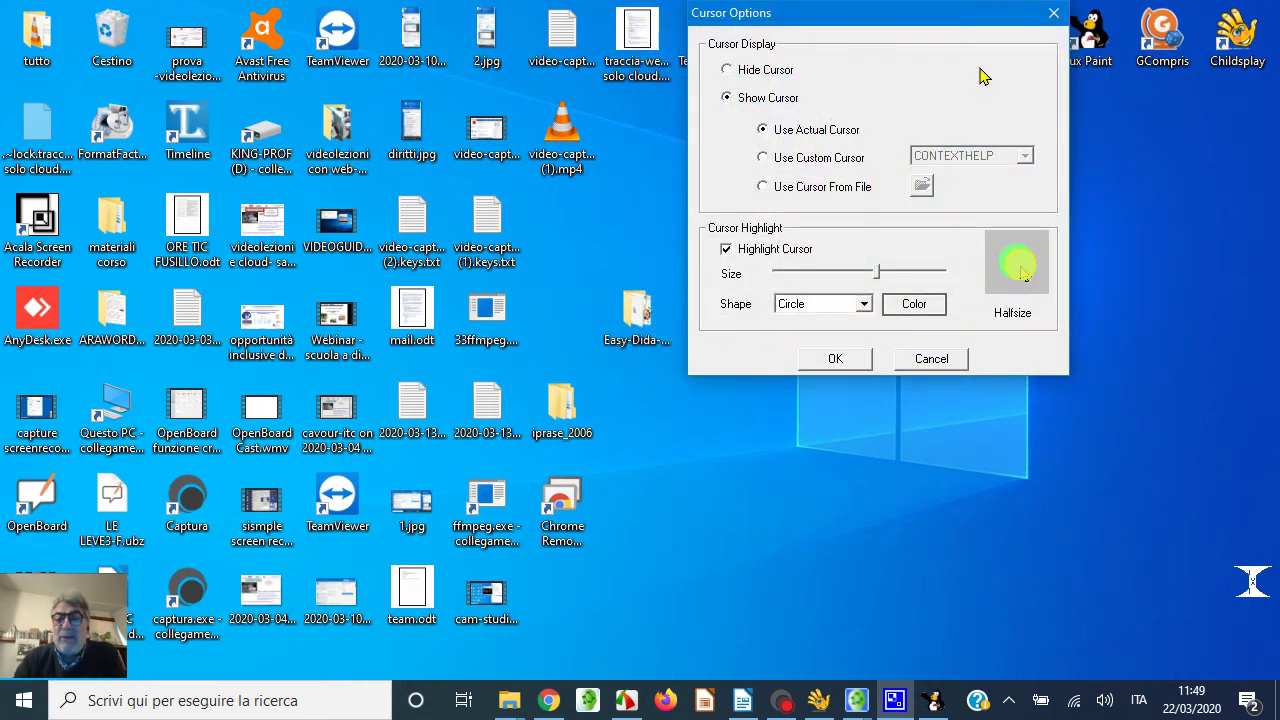
pyautogui.moveTo(877, 270); pyautogui.dragTo(878, 268)
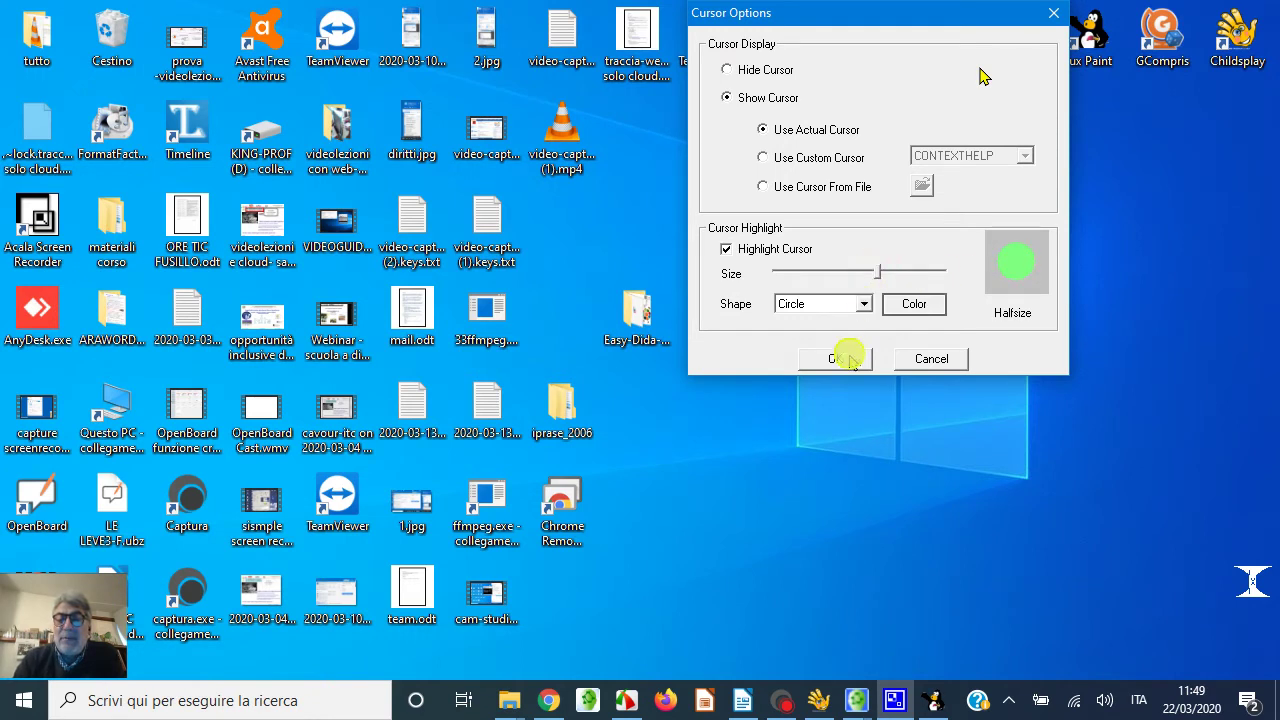
pyautogui.click(846, 359)
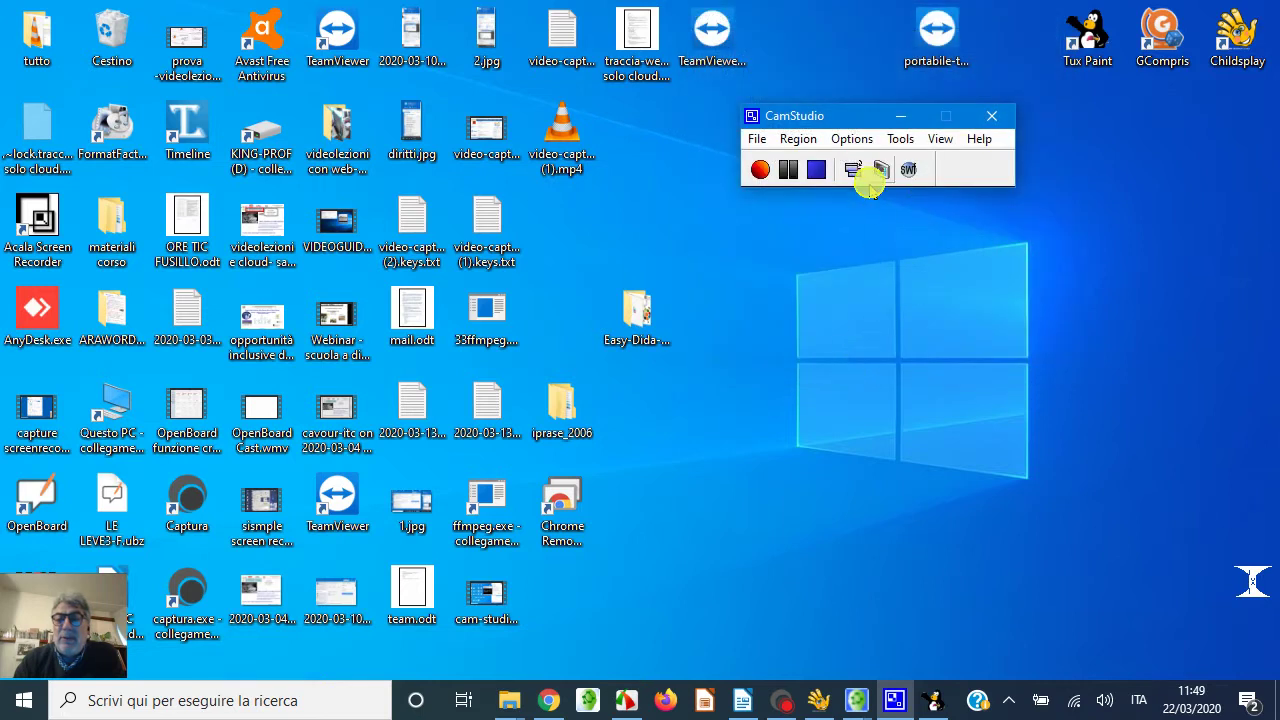
pyautogui.click(902, 139)
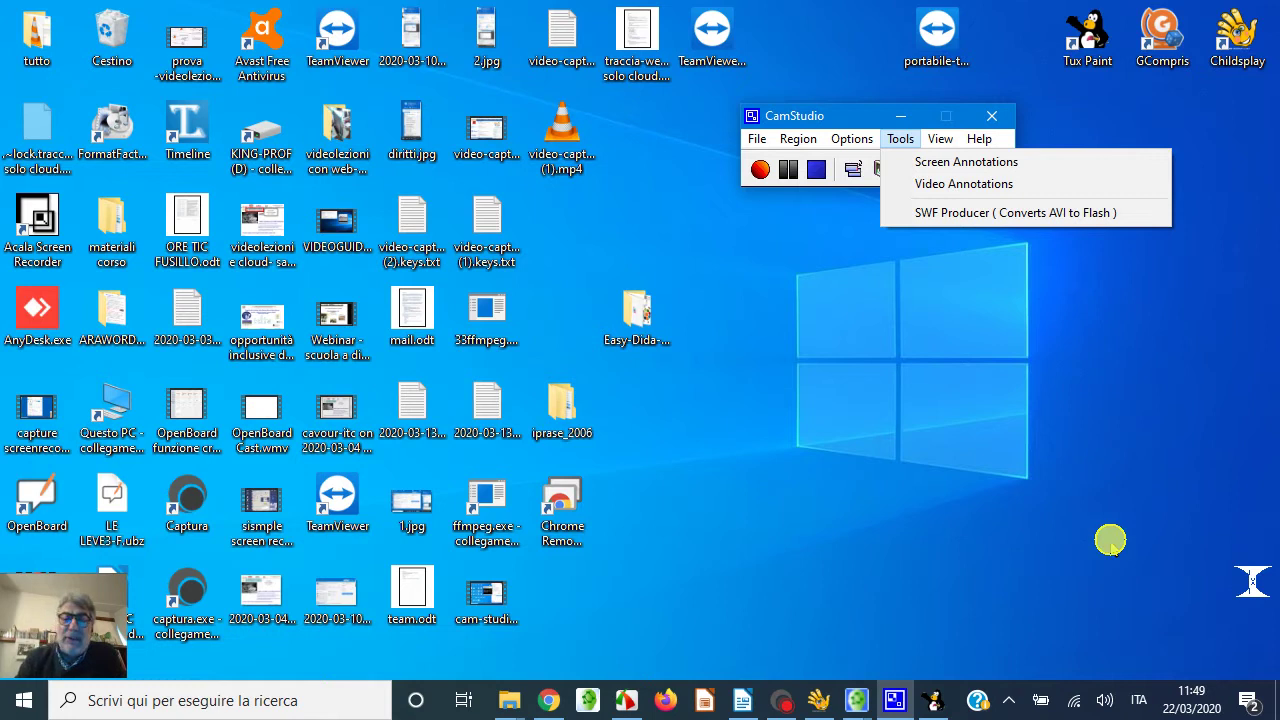
pyautogui.click(1106, 346)
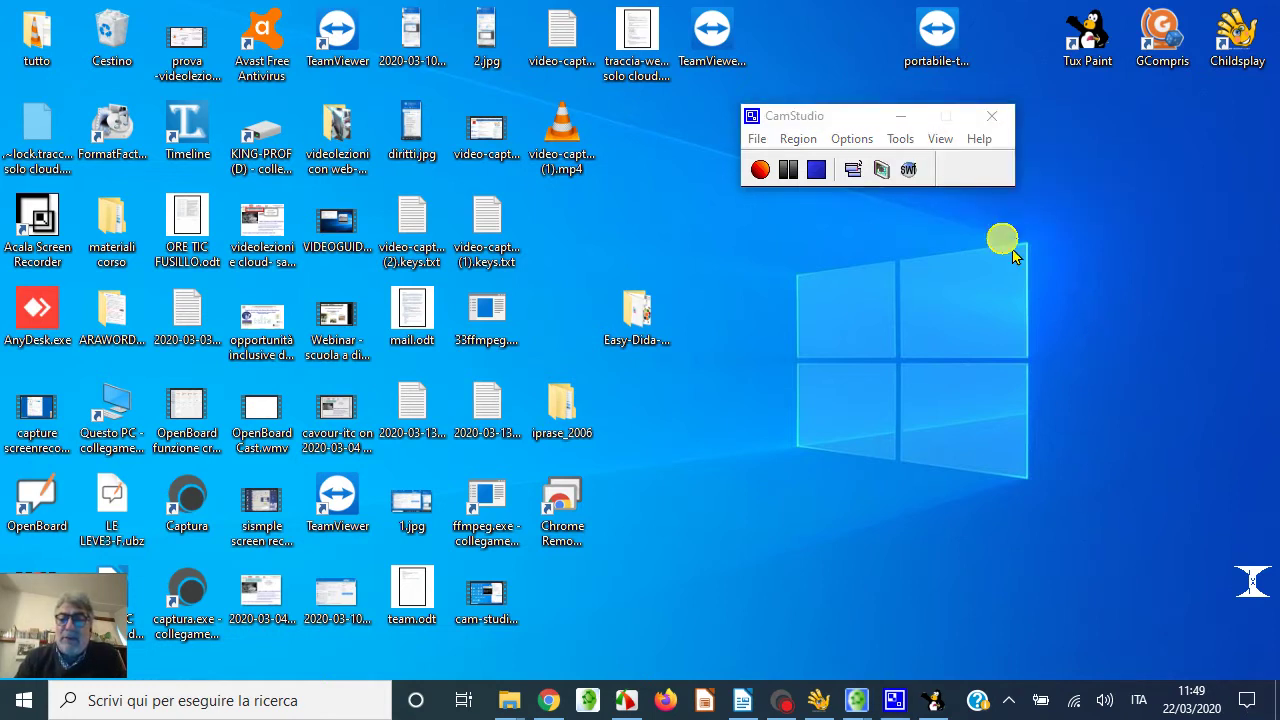
pyautogui.click(857, 115)
pyautogui.click(866, 117)
pyautogui.moveTo(866, 117); pyautogui.dragTo(946, 115)
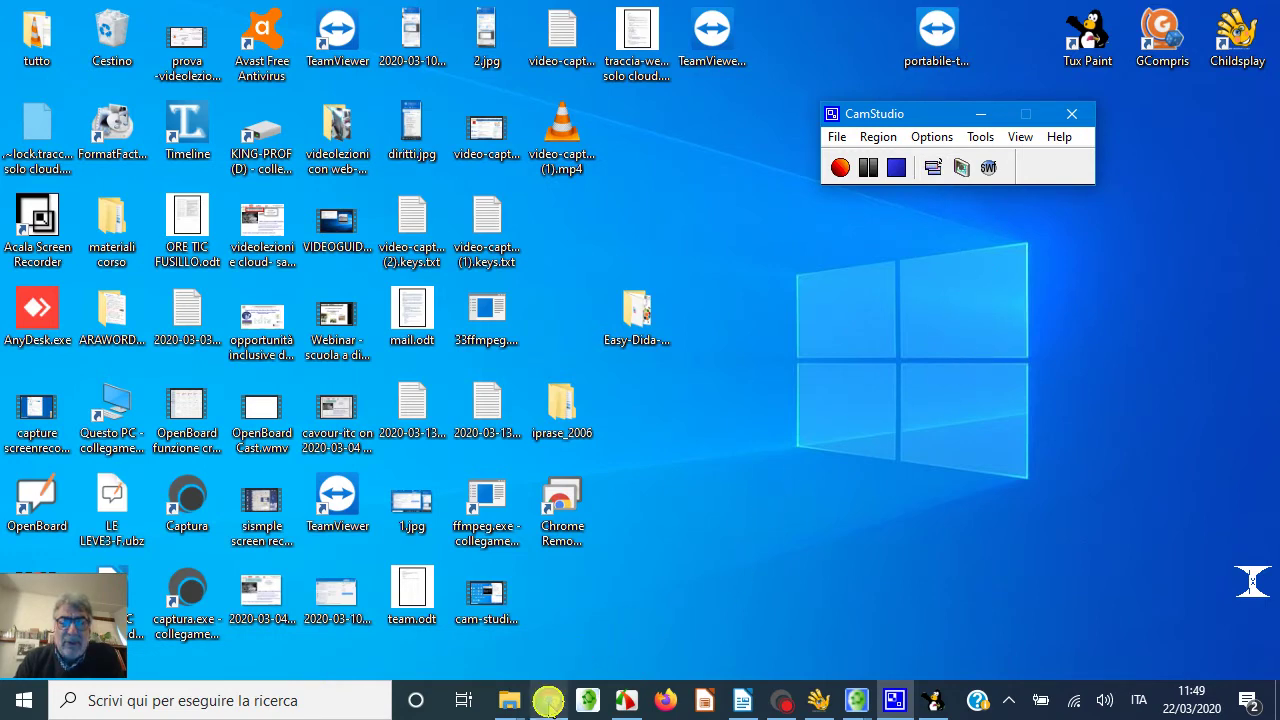
# Step: Switch to Chrome and find the EASY DIDA 3.0 port download link on the free-software site's home page
pyautogui.moveTo(548, 700)
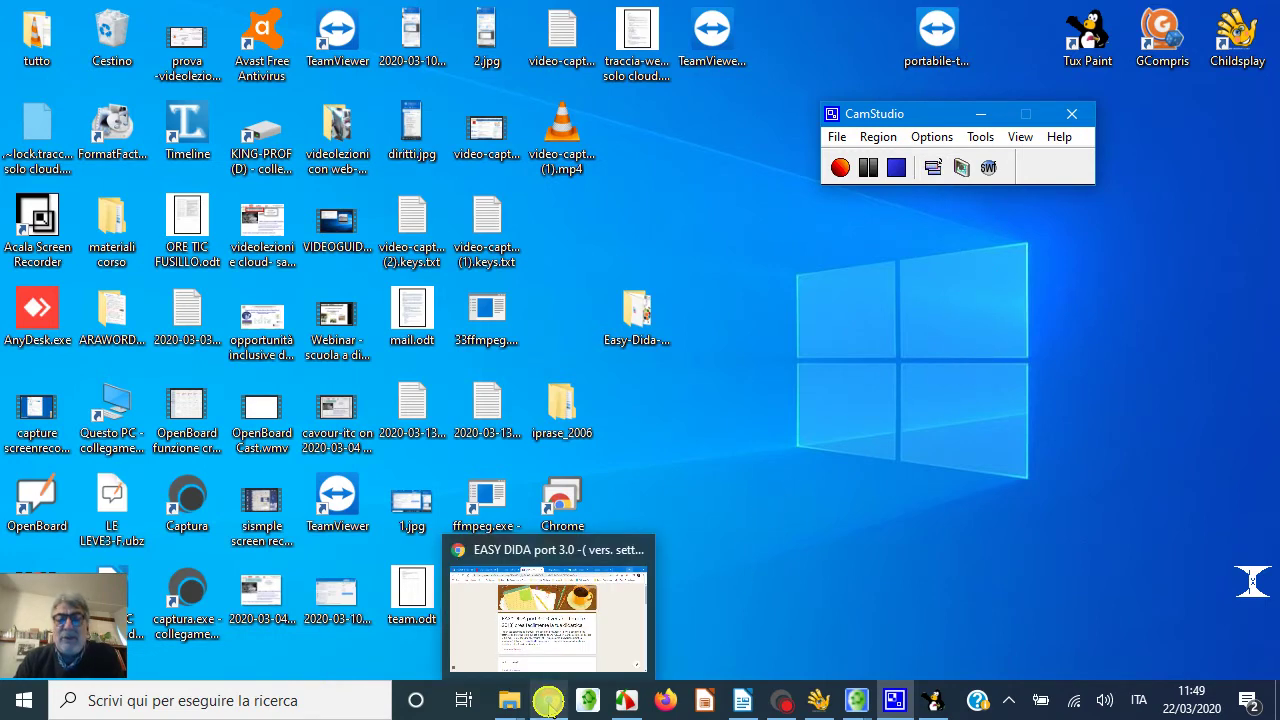
pyautogui.click(547, 700)
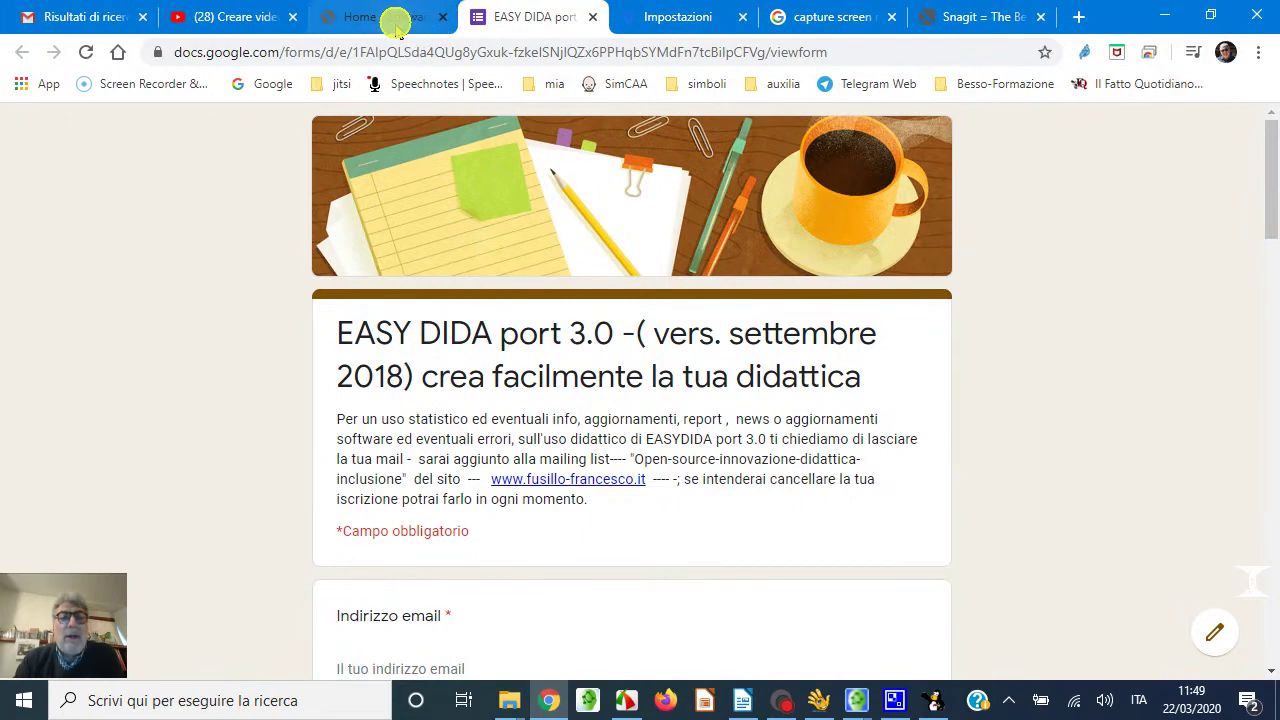
pyautogui.click(397, 27)
pyautogui.scroll(10, 610, 271)
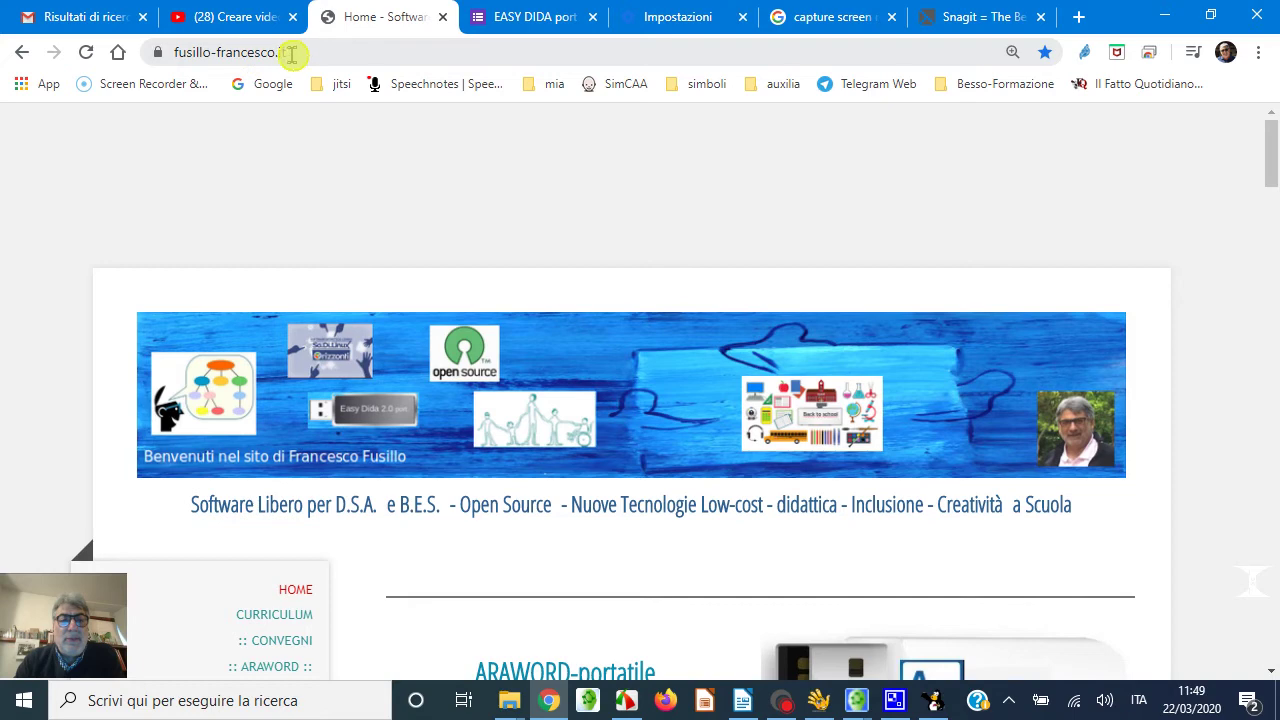
pyautogui.scroll(-9, 994, 374)
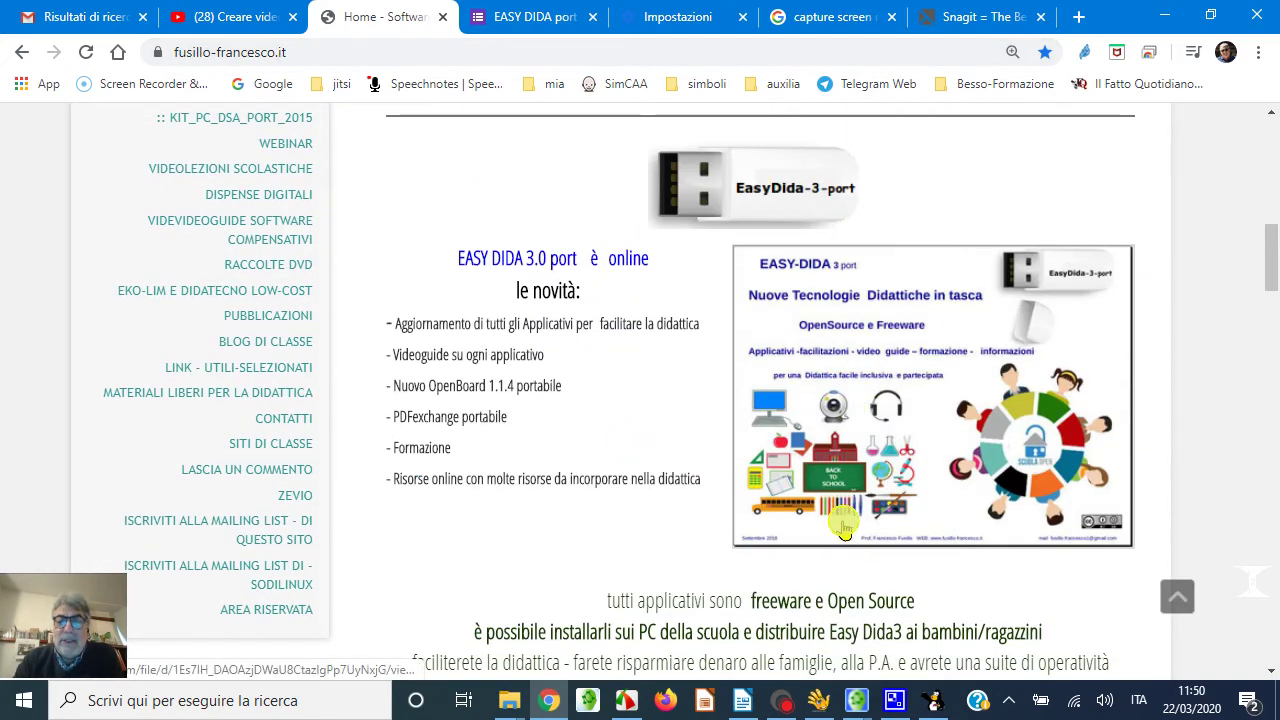
pyautogui.scroll(-4, 737, 425)
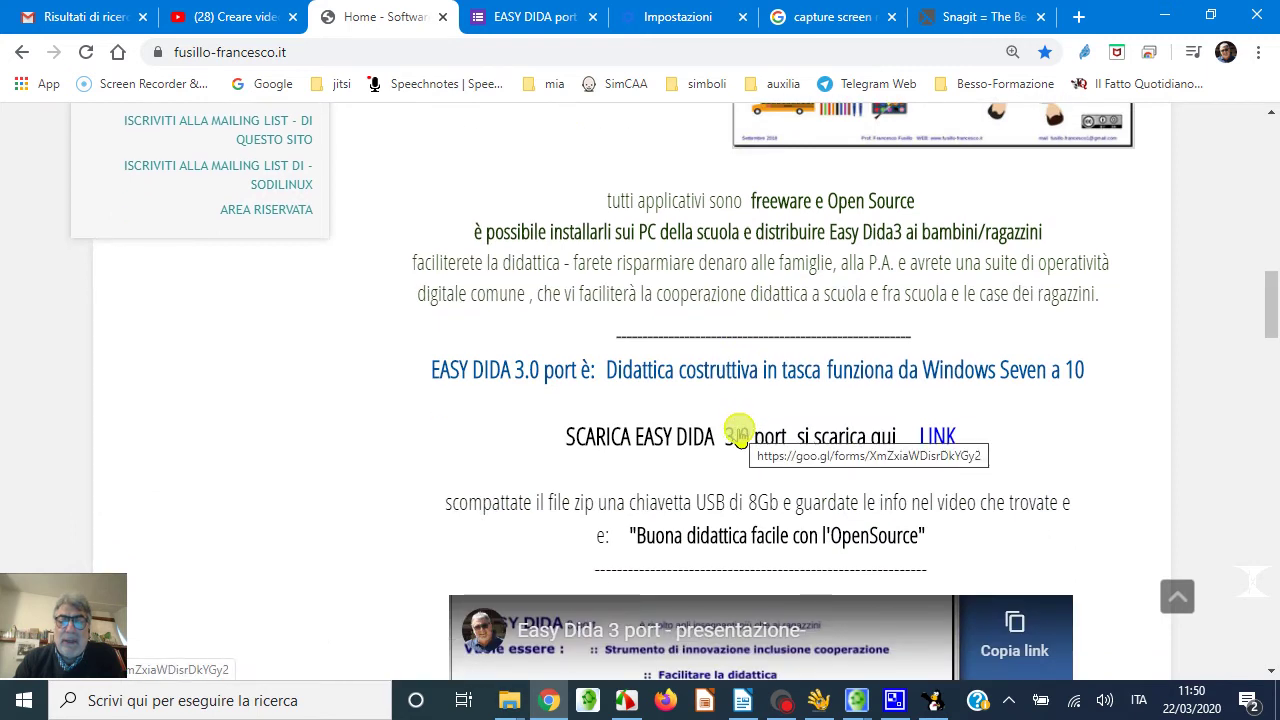
pyautogui.scroll(-3, 737, 432)
pyautogui.scroll(2, 846, 409)
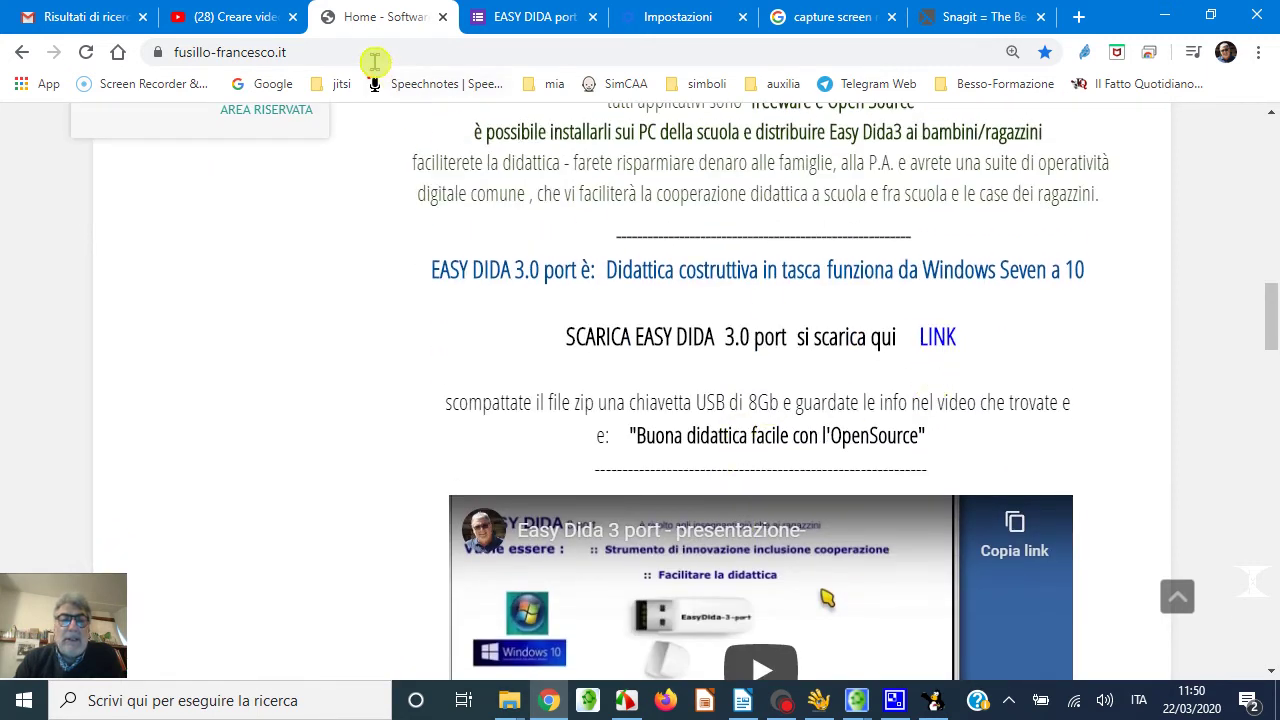
# Step: Review the EASY DIDA port 3.0 registration form through to its consent section and minimize the browser
pyautogui.click(503, 17)
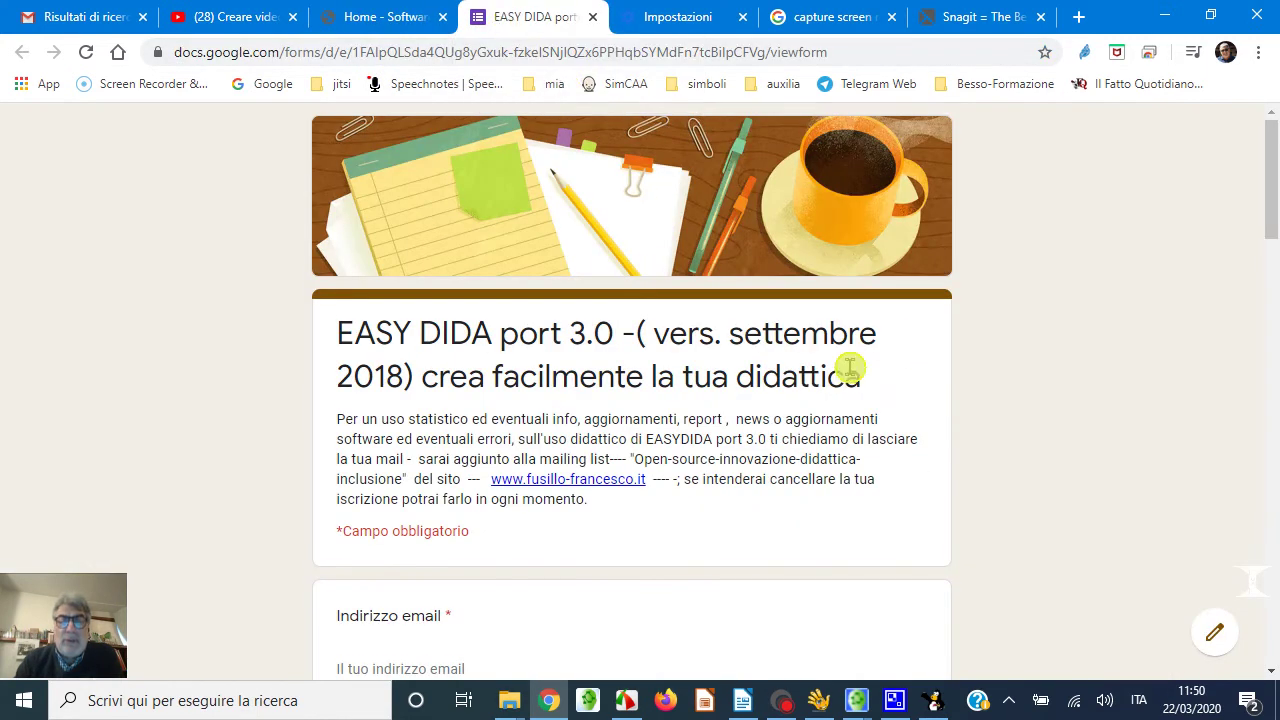
pyautogui.scroll(-20, 848, 368)
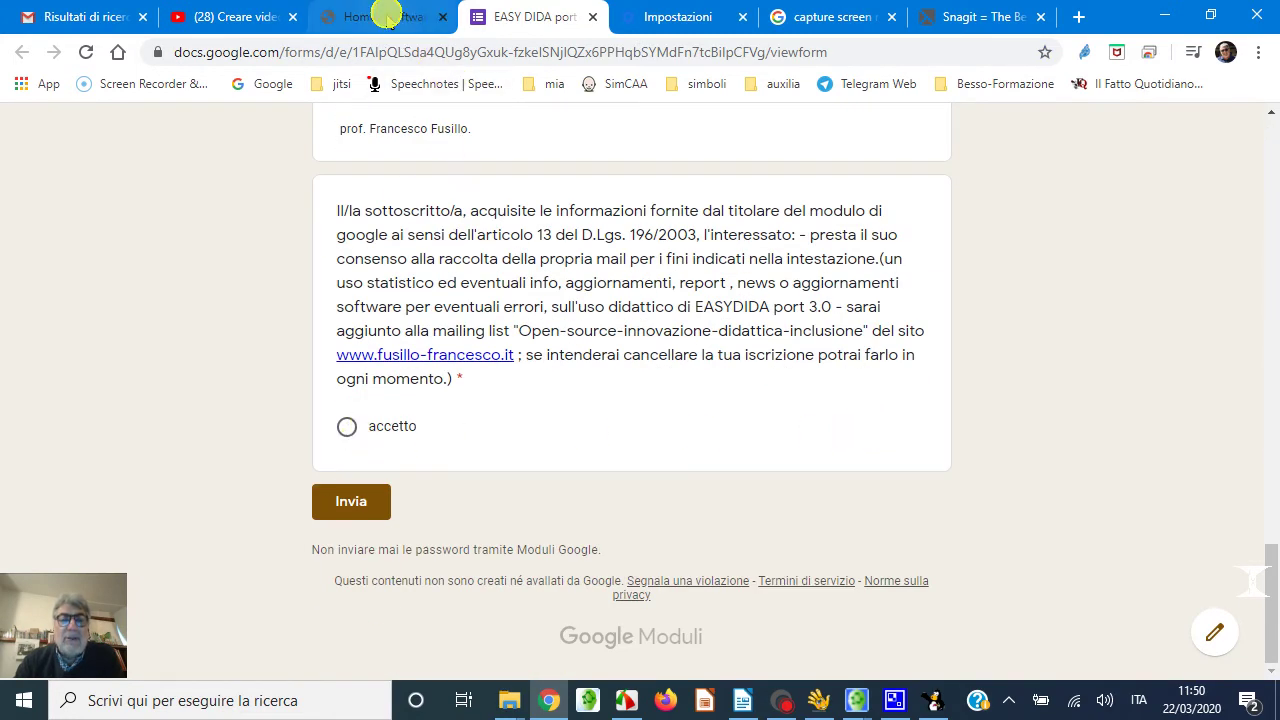
pyautogui.click(1163, 12)
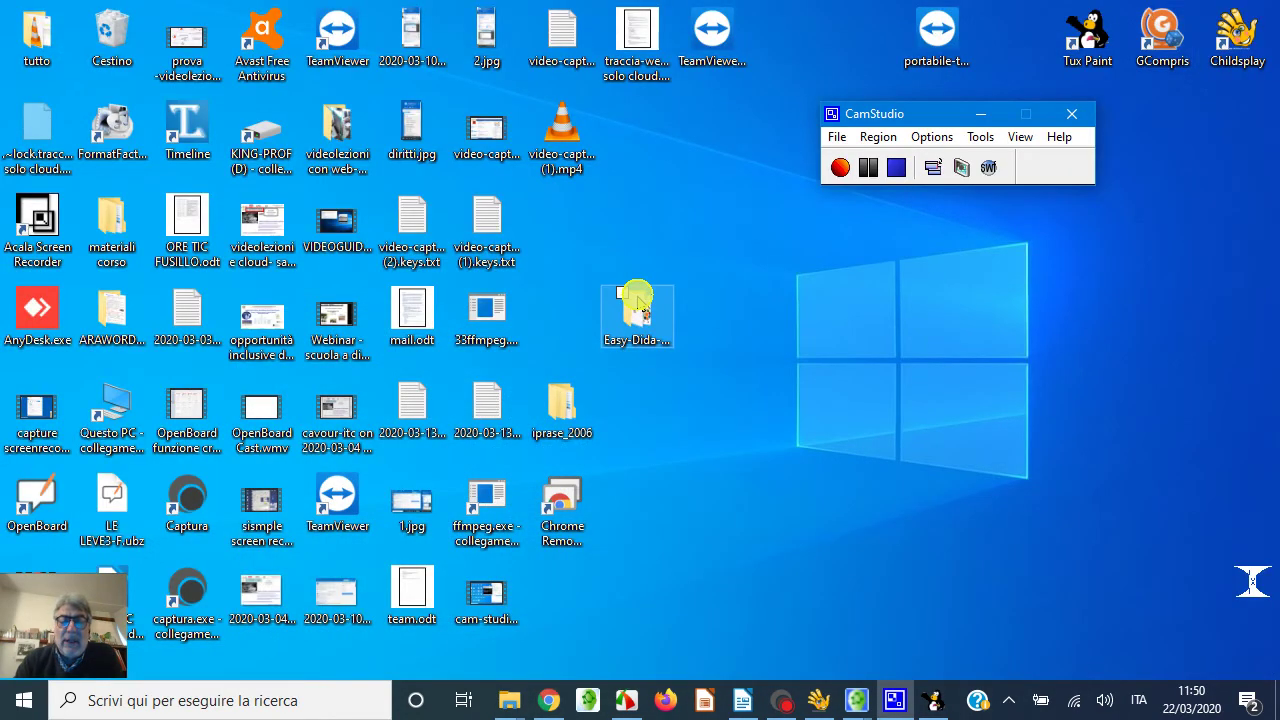
# Step: Move the Easy-Dida-3-port- folder up one row on the desktop and open it
pyautogui.moveTo(637, 306); pyautogui.dragTo(603, 232)
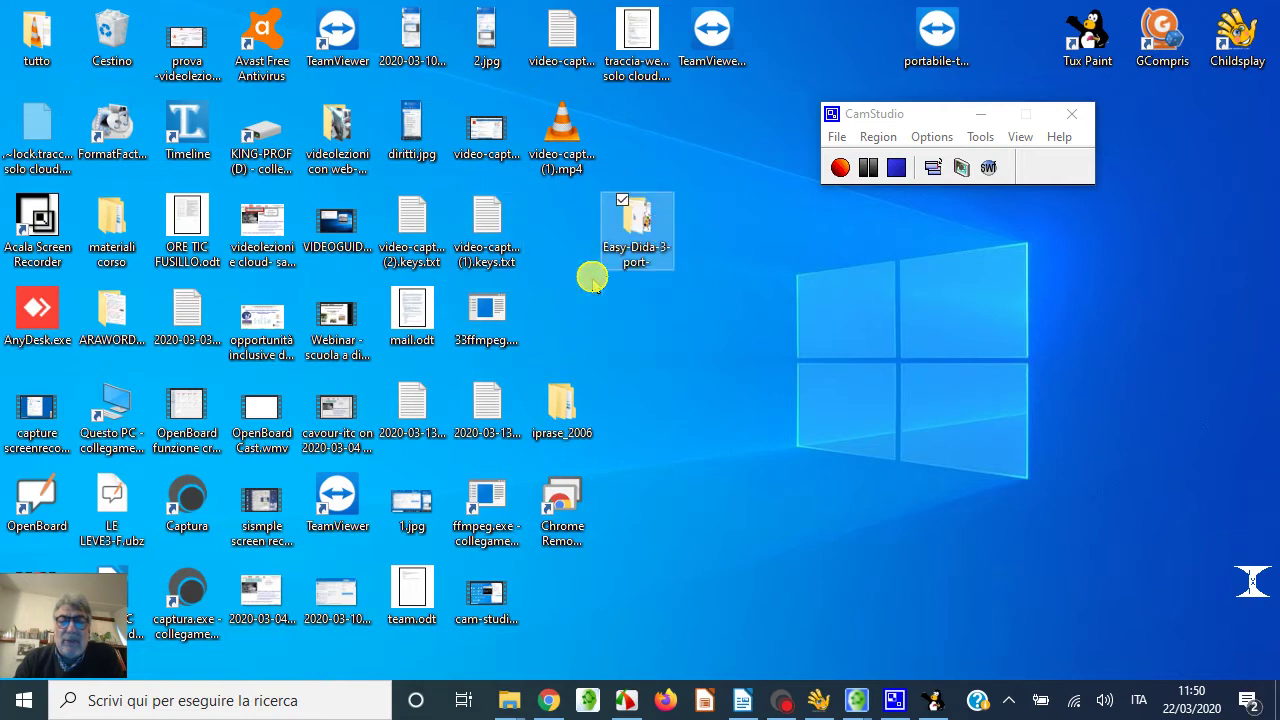
pyautogui.rightClick(642, 216)
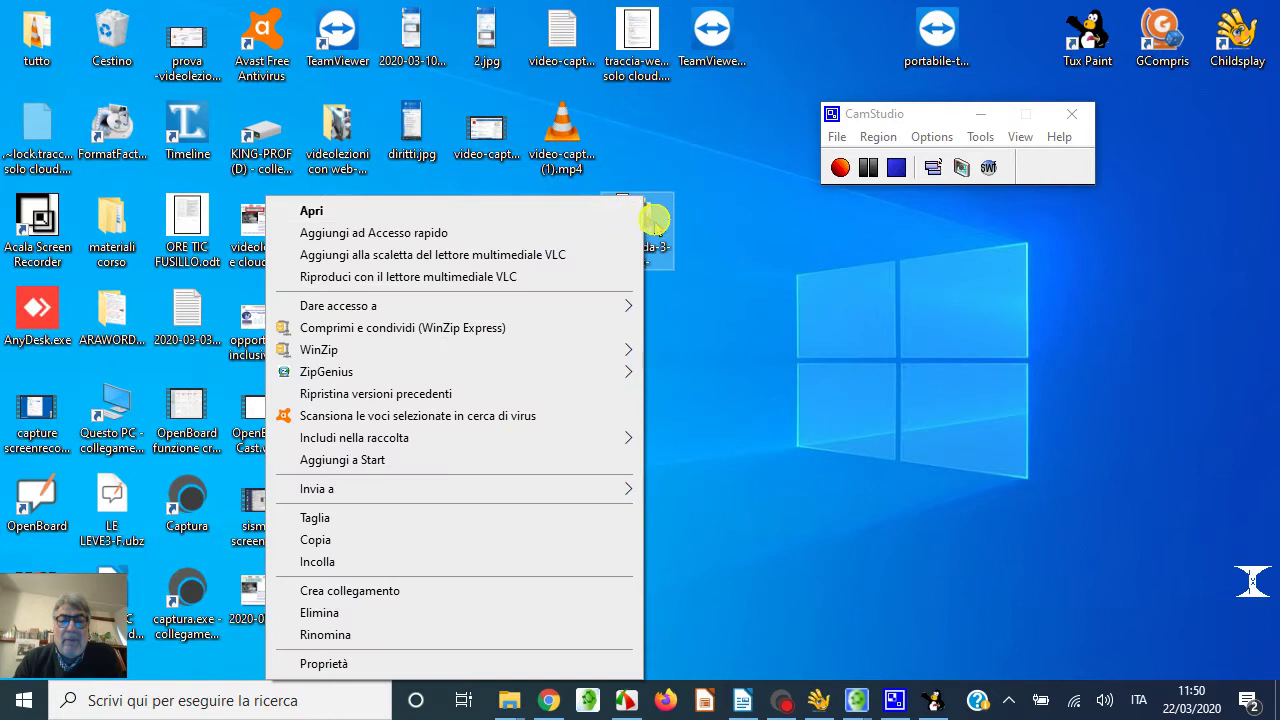
pyautogui.click(640, 227)
pyautogui.doubleClick(637, 228)
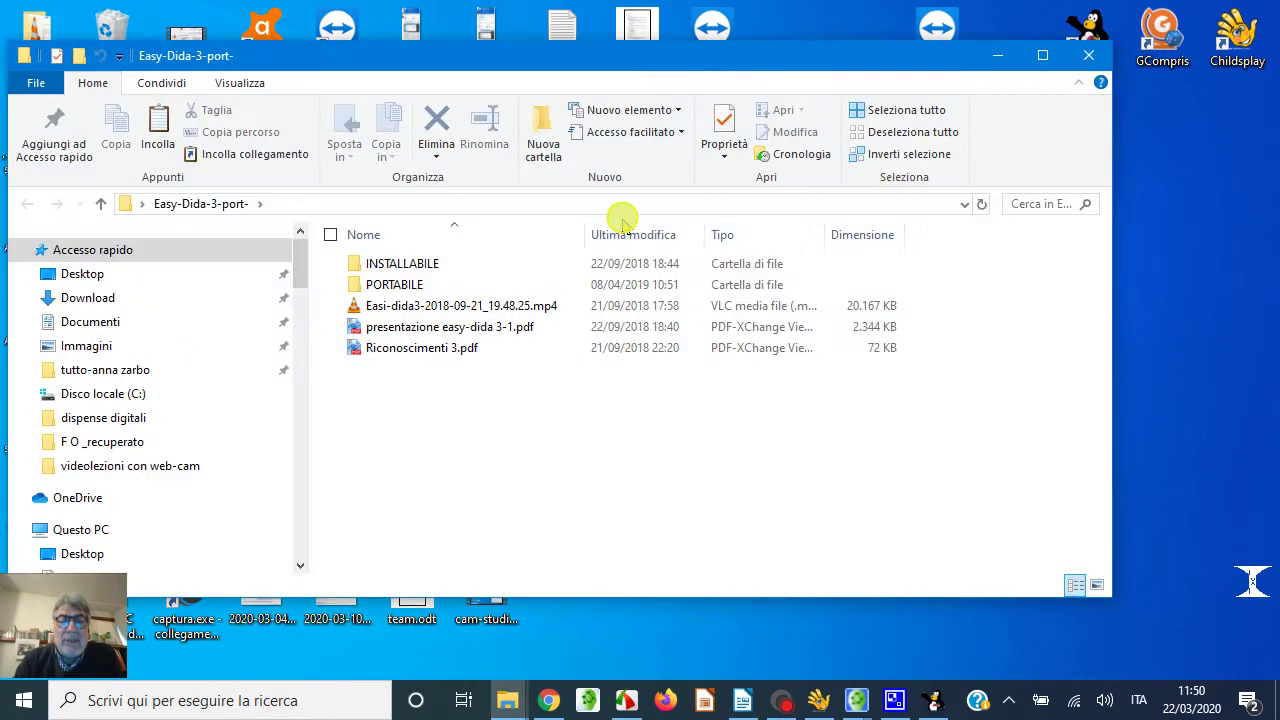
# Step: Look through the program files in the PORTABILE subfolder 2-CREARE-VIDEO-LEZIONI-DESKTOP and minimize the folder window
pyautogui.click(415, 277)
pyautogui.doubleClick(415, 277)
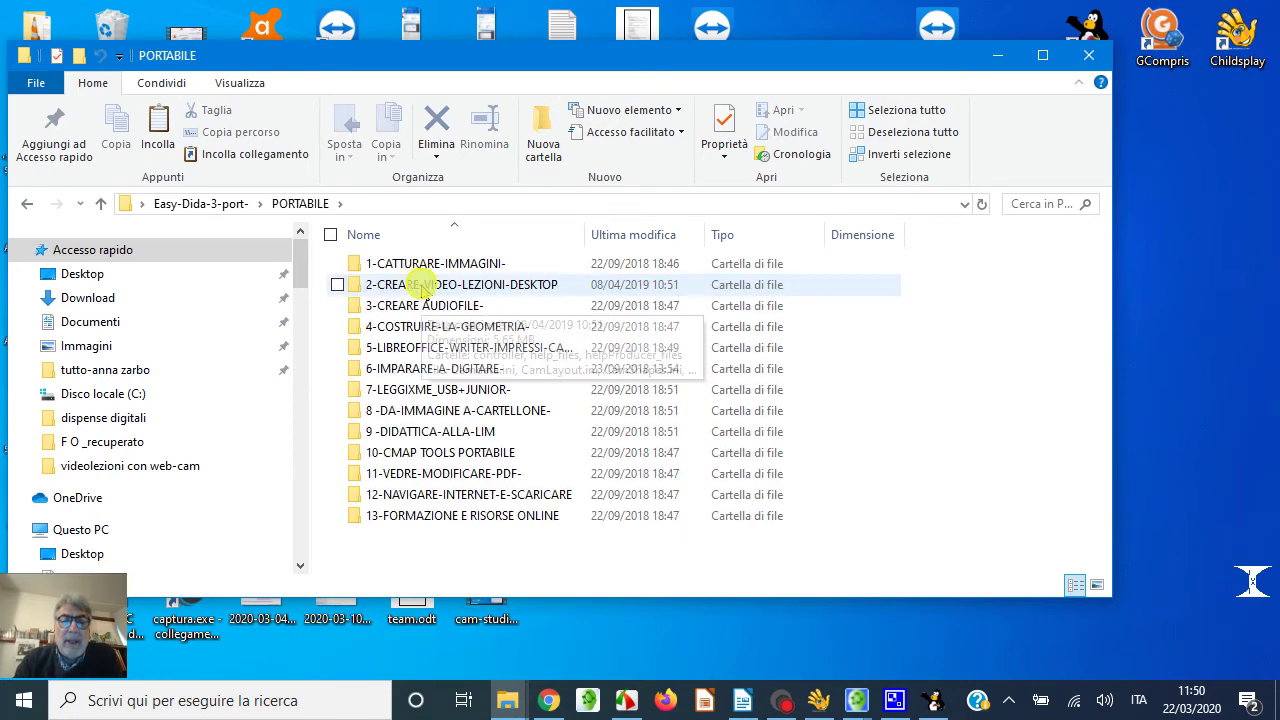
pyautogui.doubleClick(423, 287)
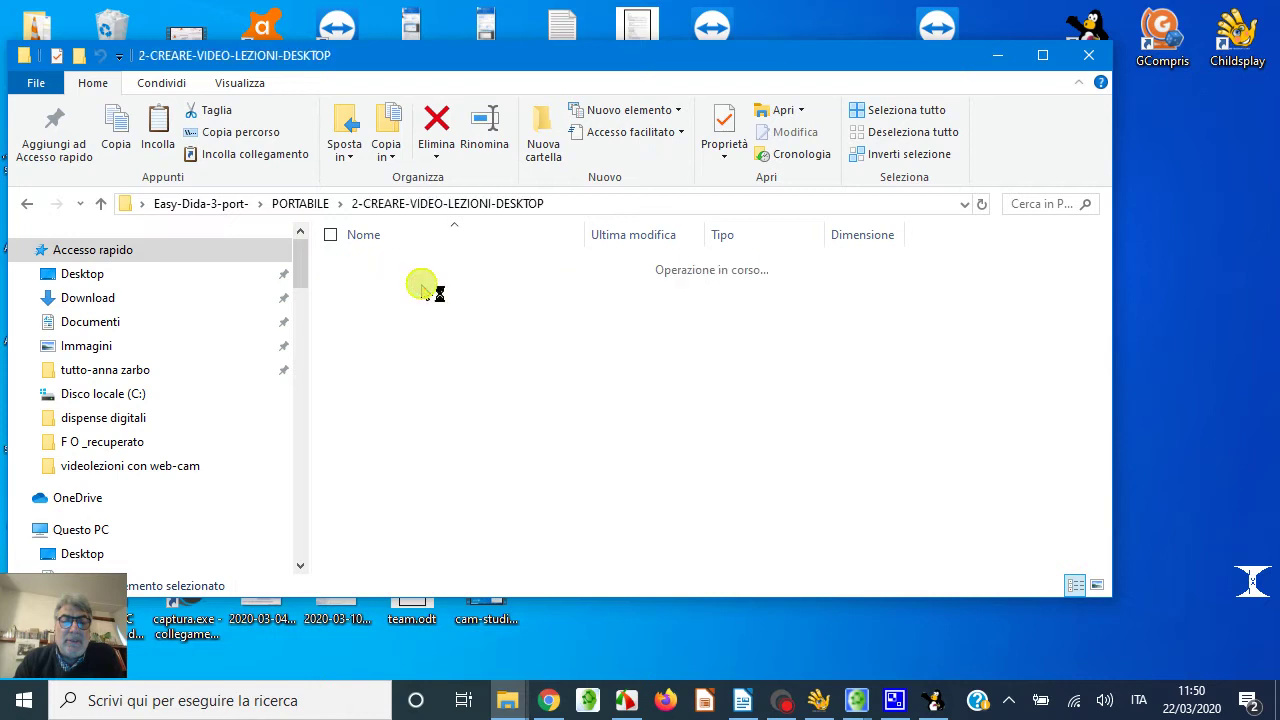
pyautogui.scroll(-3, 437, 292)
pyautogui.scroll(-1, 437, 293)
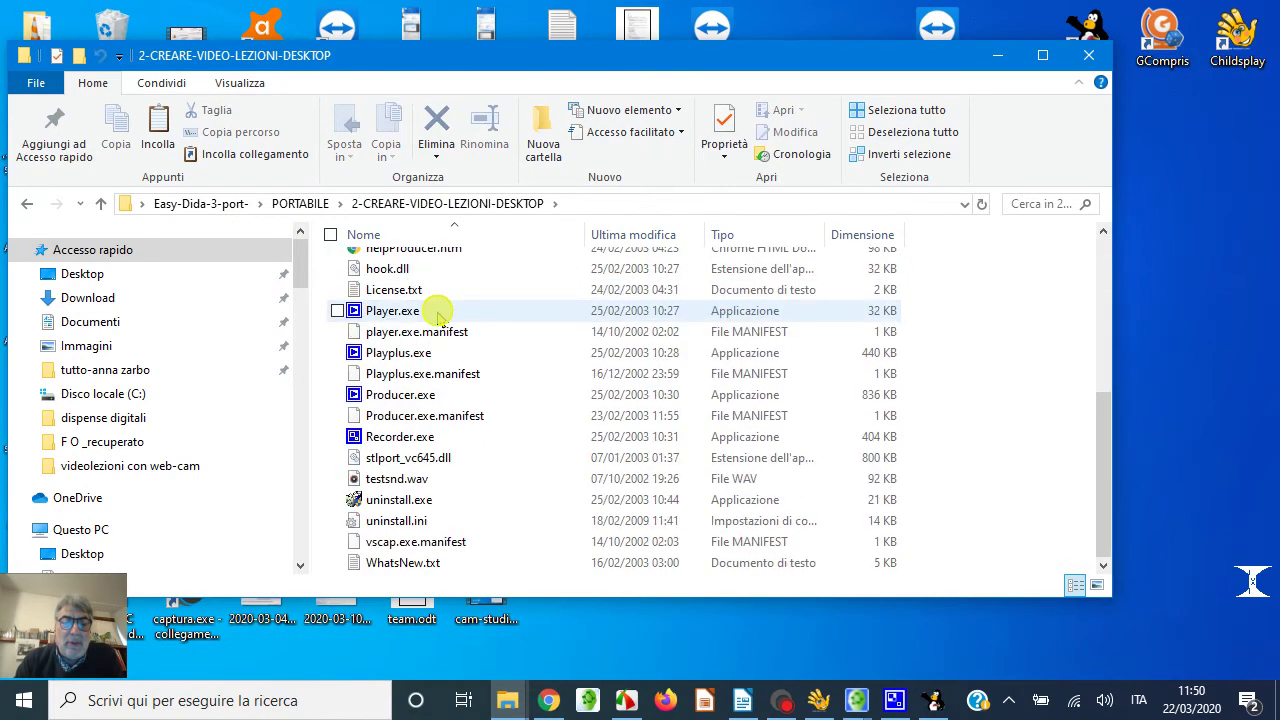
pyautogui.scroll(5, 437, 320)
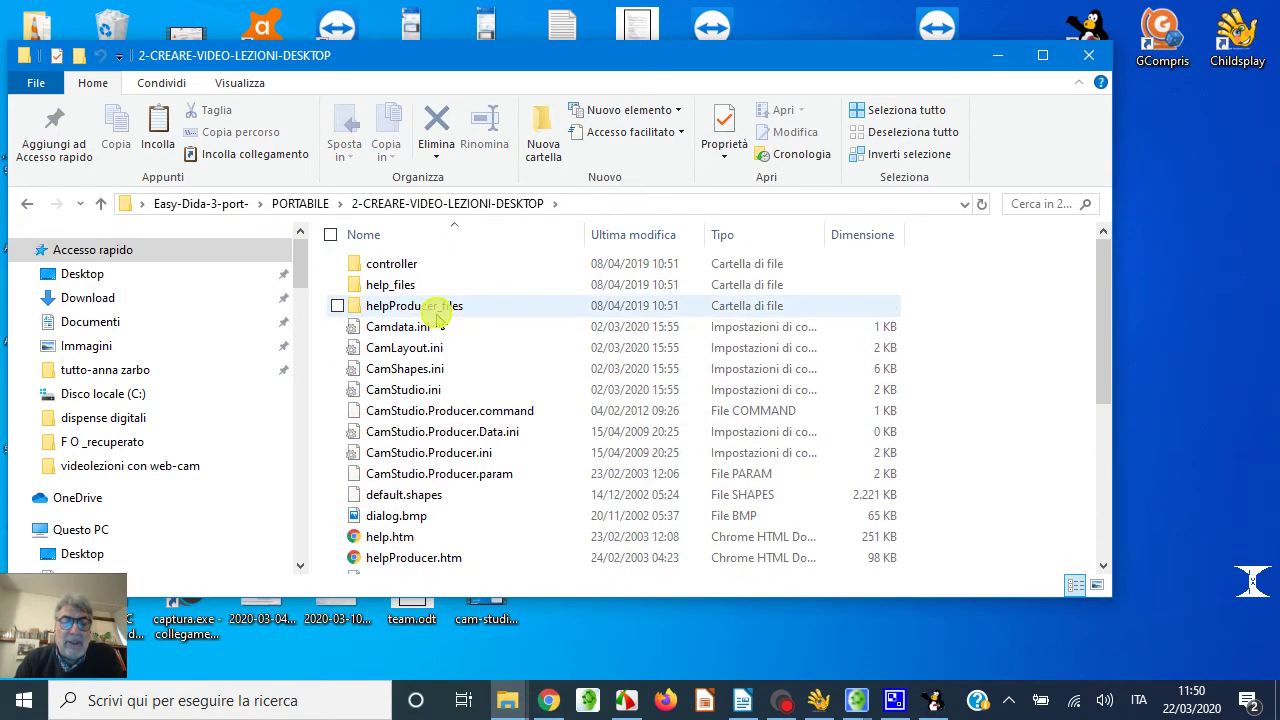
pyautogui.scroll(-4, 433, 320)
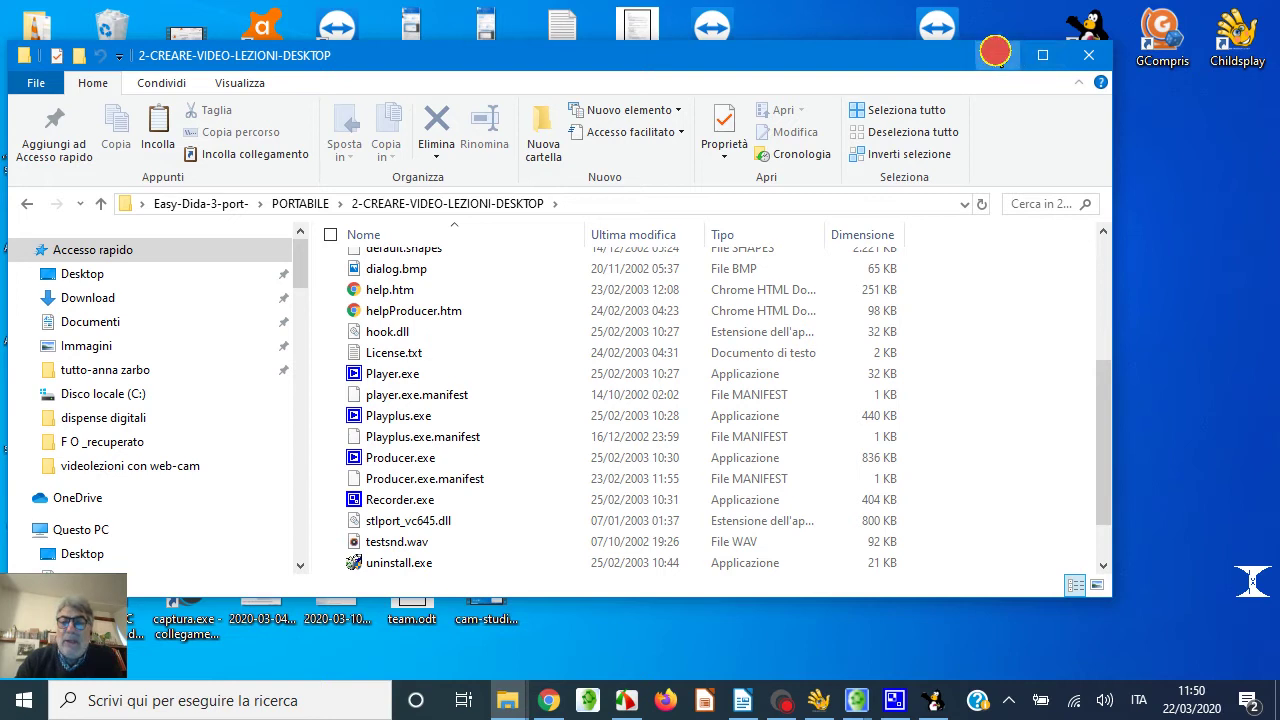
pyautogui.click(990, 53)
# Step: Bring the concept map il calore.cmap to the front and place the CamStudio window over its upper edge
pyautogui.moveTo(946, 106)
pyautogui.mouseDown()
pyautogui.moveTo(987, 107)
pyautogui.moveTo(944, 108)
pyautogui.mouseUp()
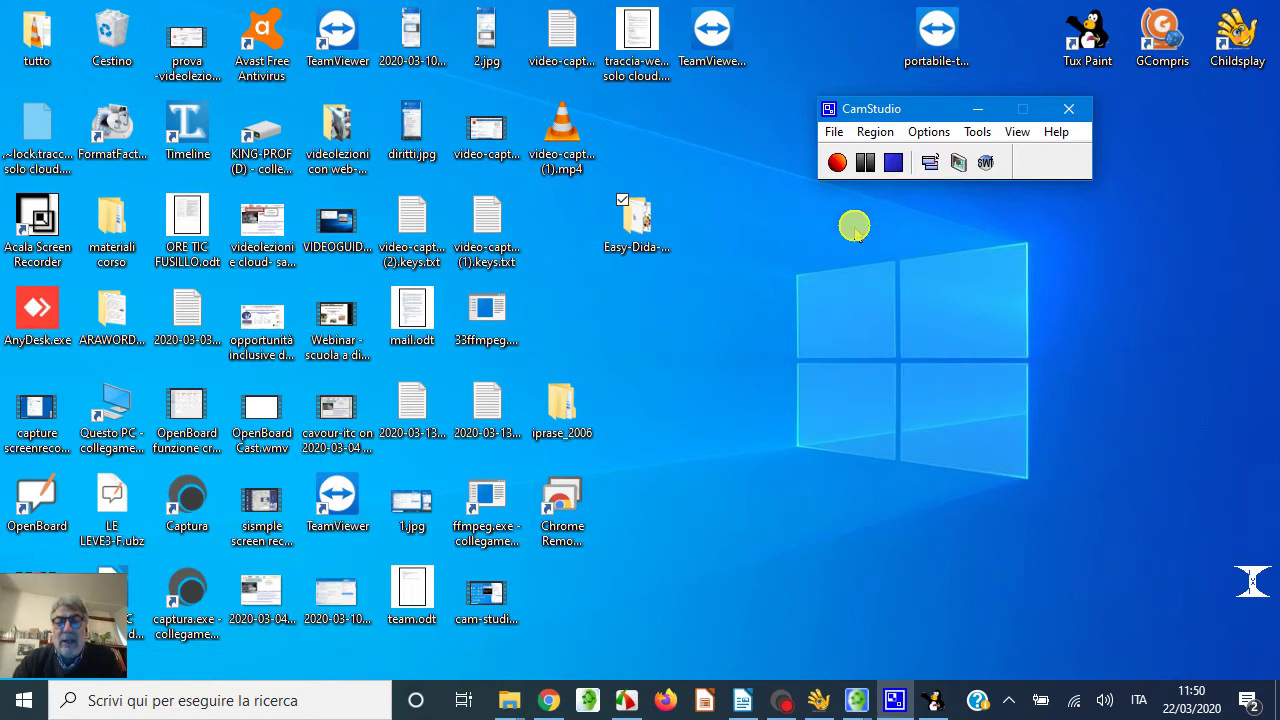
pyautogui.moveTo(908, 106)
pyautogui.mouseDown()
pyautogui.moveTo(837, 100)
pyautogui.moveTo(926, 107)
pyautogui.mouseUp()
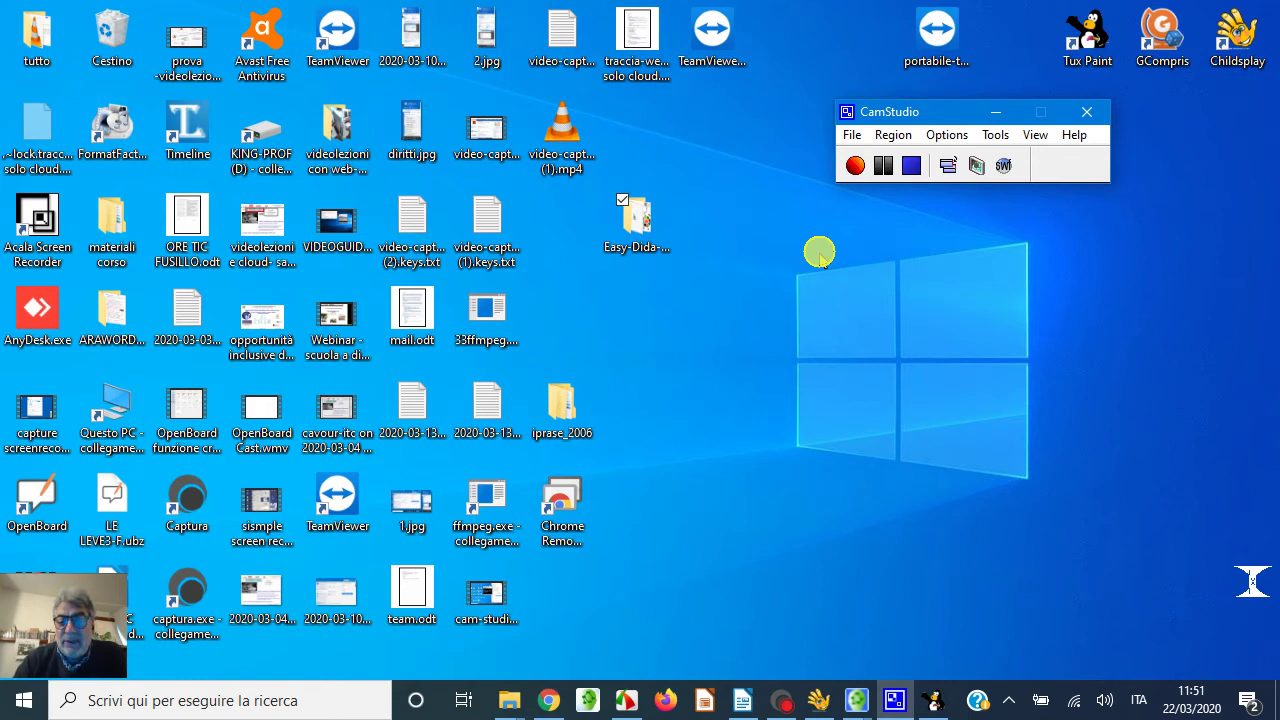
pyautogui.click(853, 690)
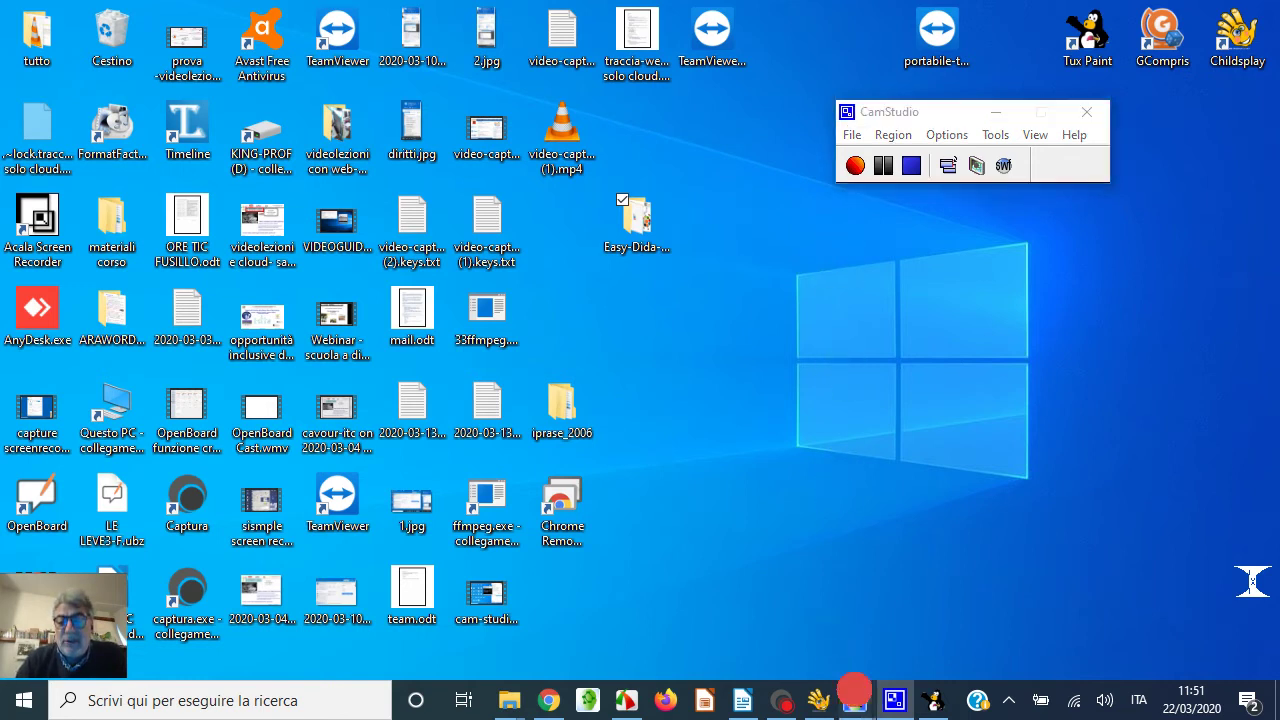
pyautogui.click(903, 630)
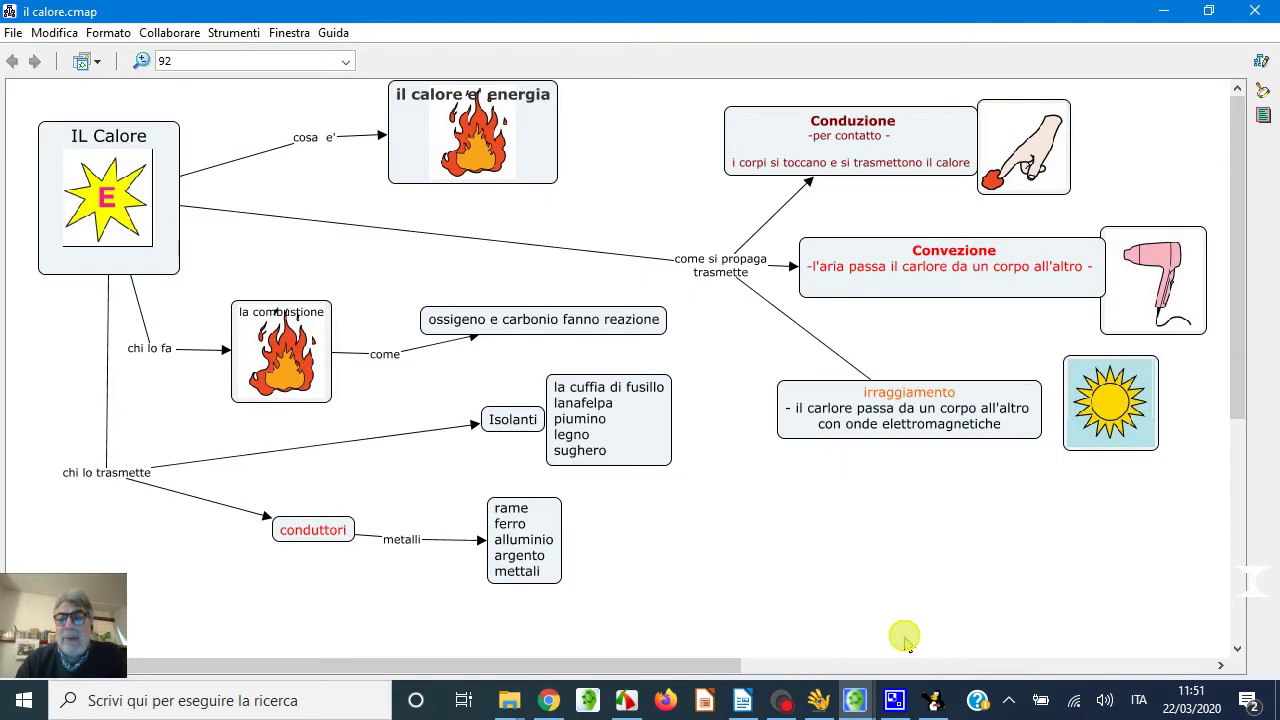
pyautogui.click(893, 700)
pyautogui.moveTo(943, 112); pyautogui.dragTo(910, 13)
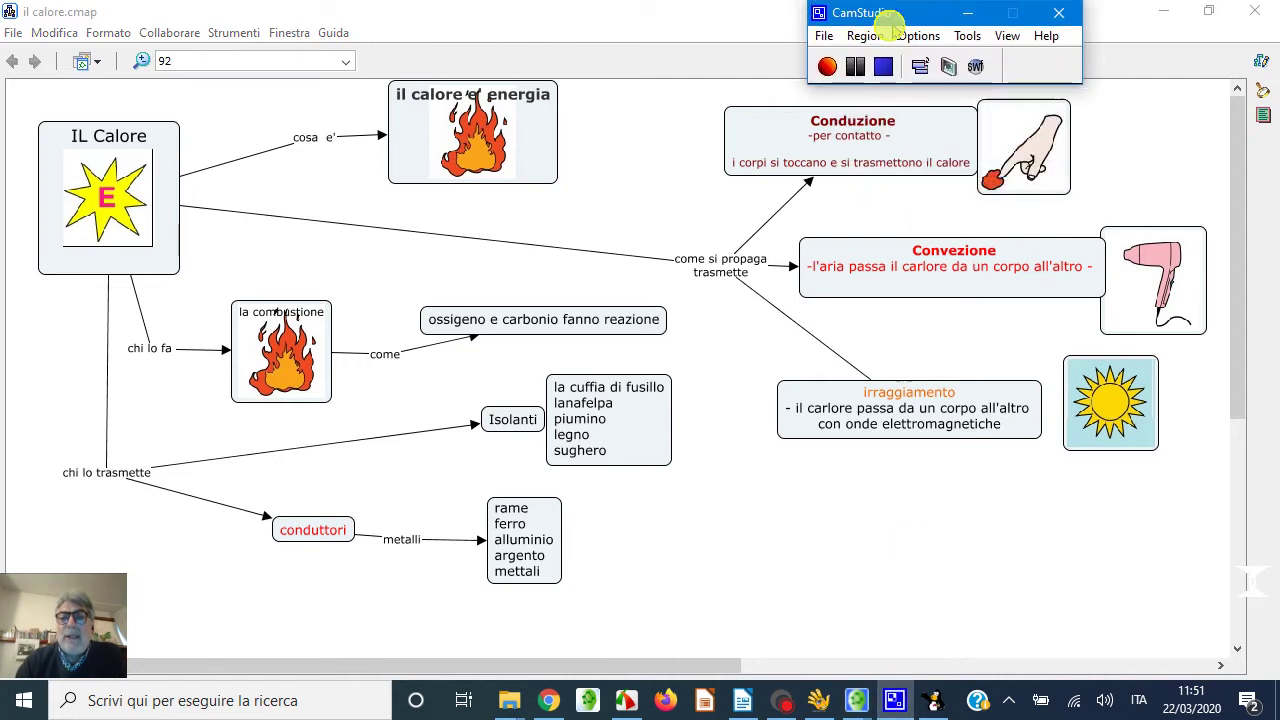